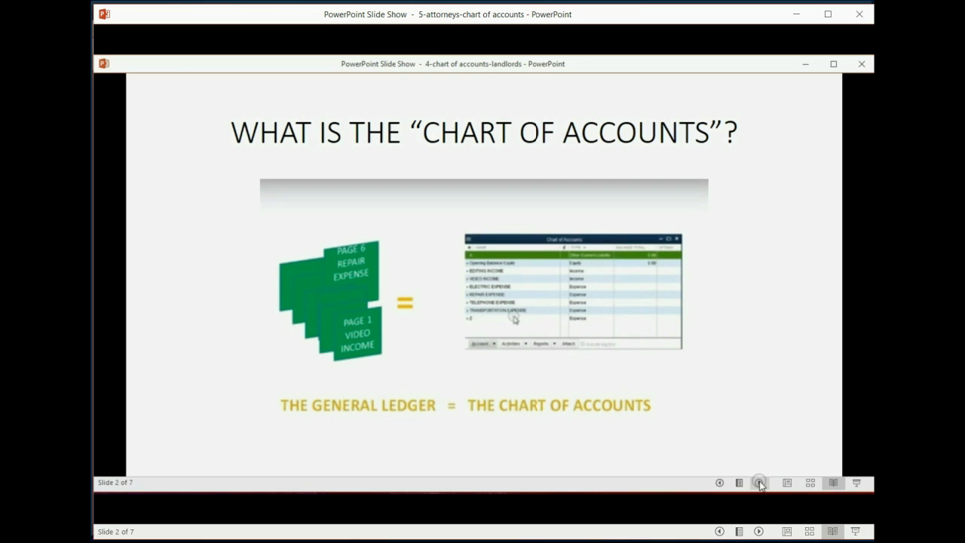
- Advance the slide show through slide 3 to slide 4 and reveal its DELETE AN ACCOUNT bullet
click(750, 389)
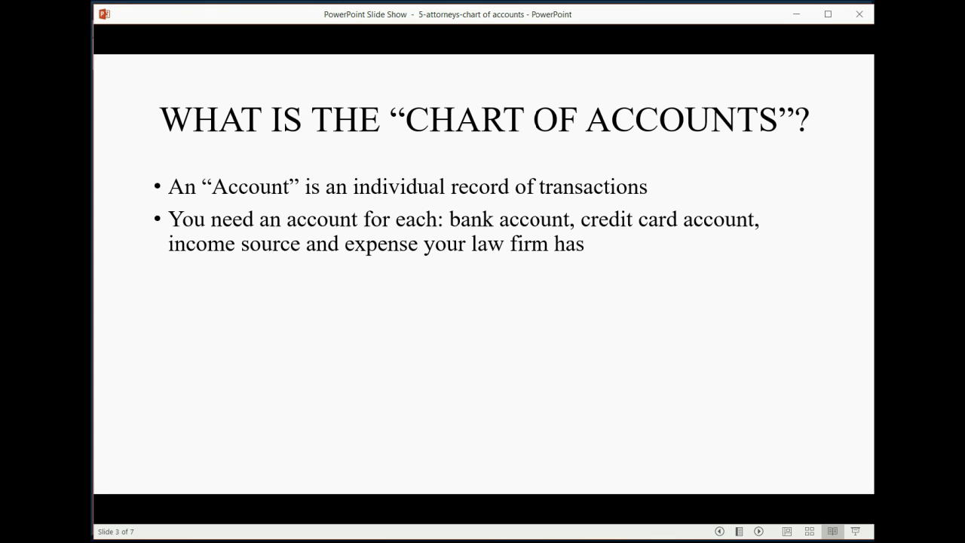
key(Right)
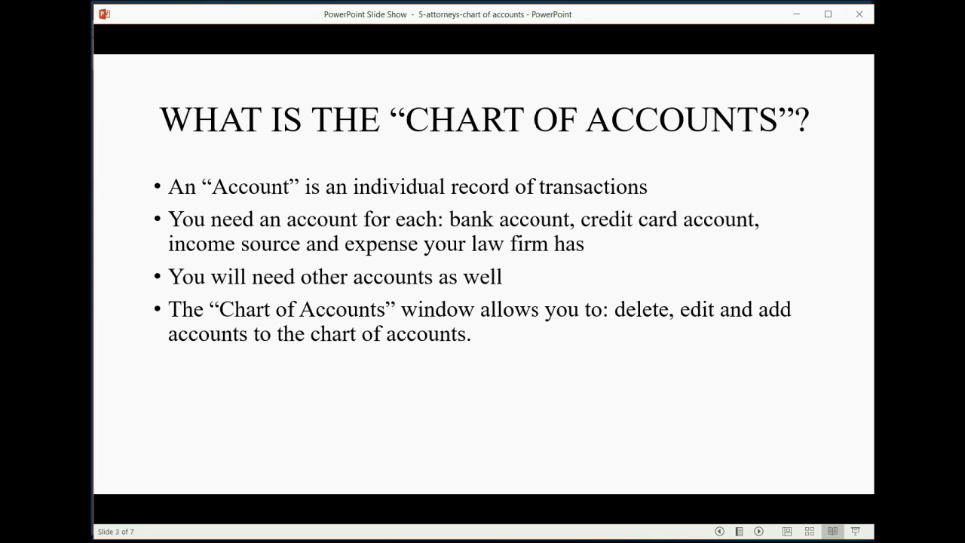
click(644, 336)
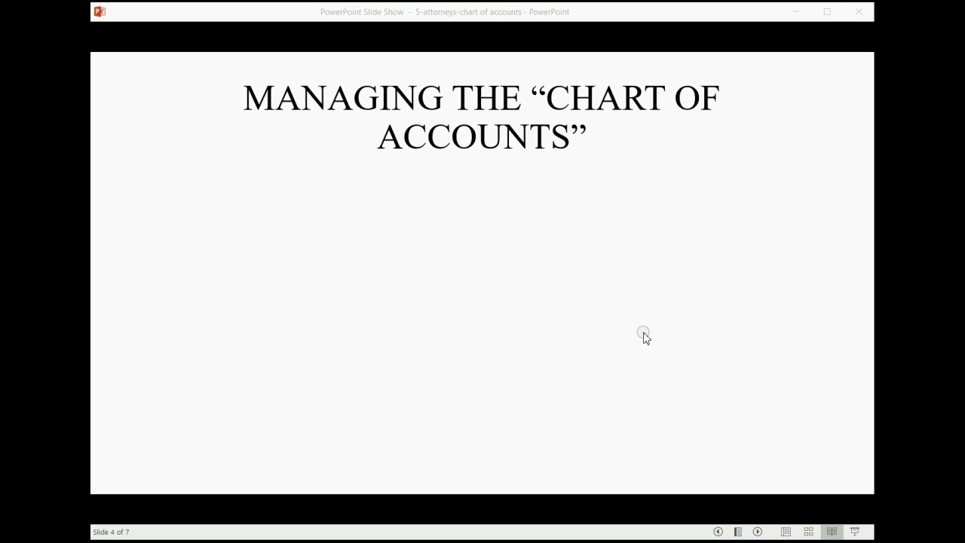
click(645, 336)
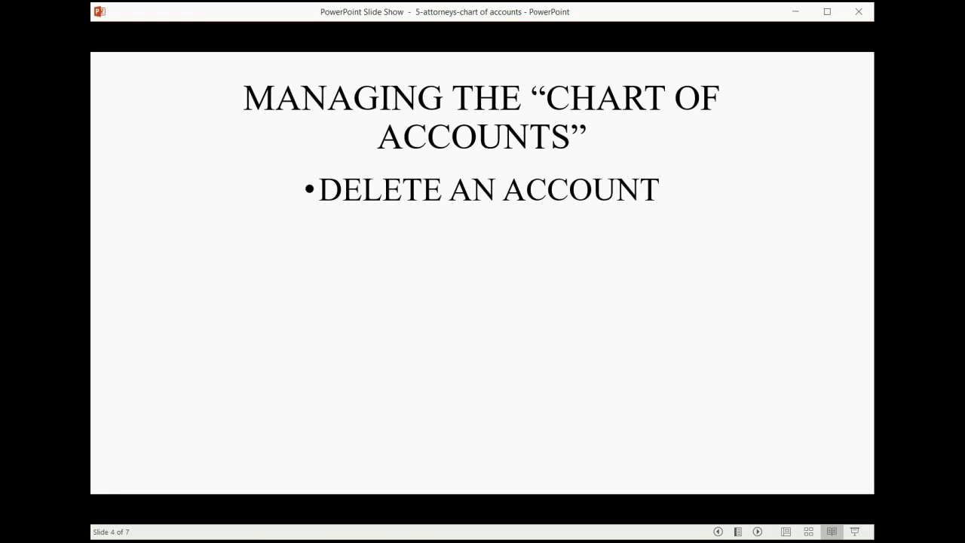
- In QuickBooks, open Lists > Chart of Accounts and move and enlarge its window to show full account names
click(829, 483)
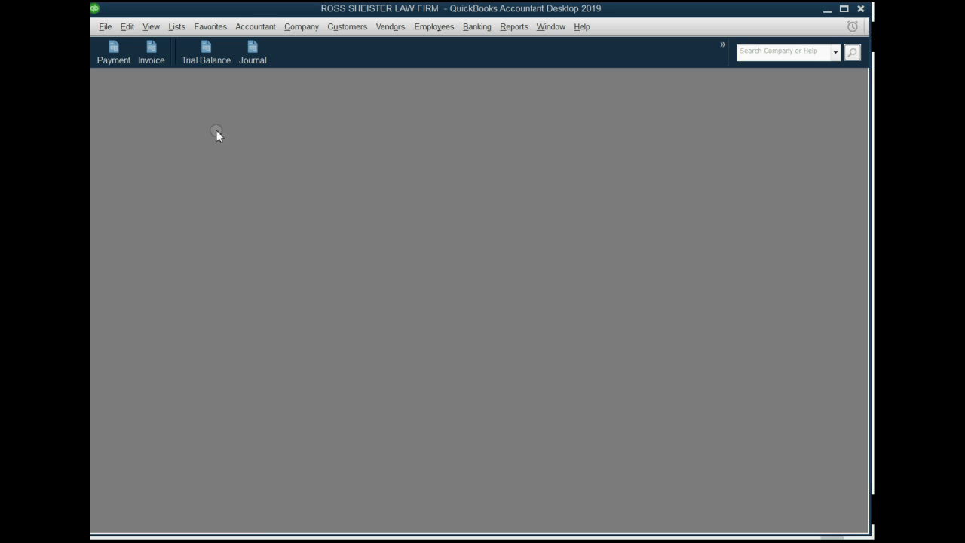
click(178, 27)
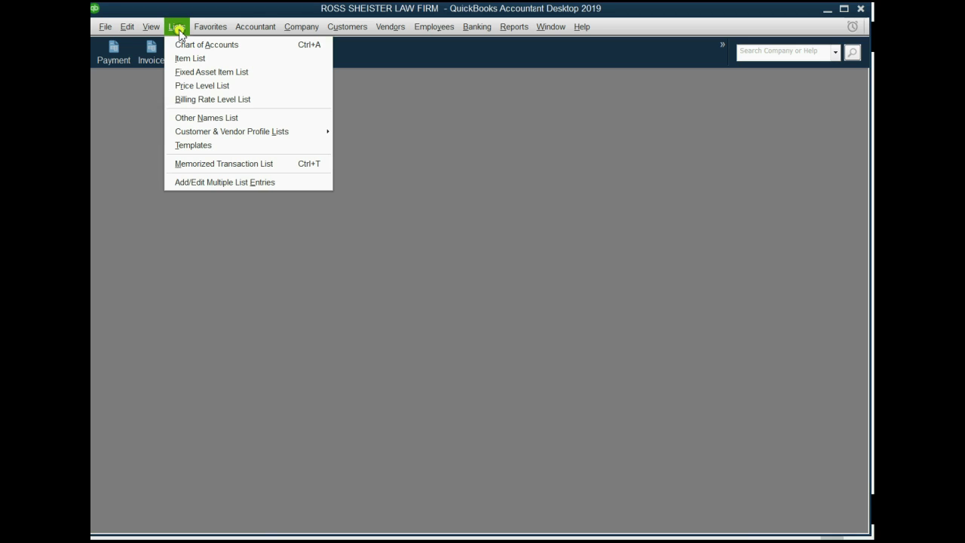
click(187, 45)
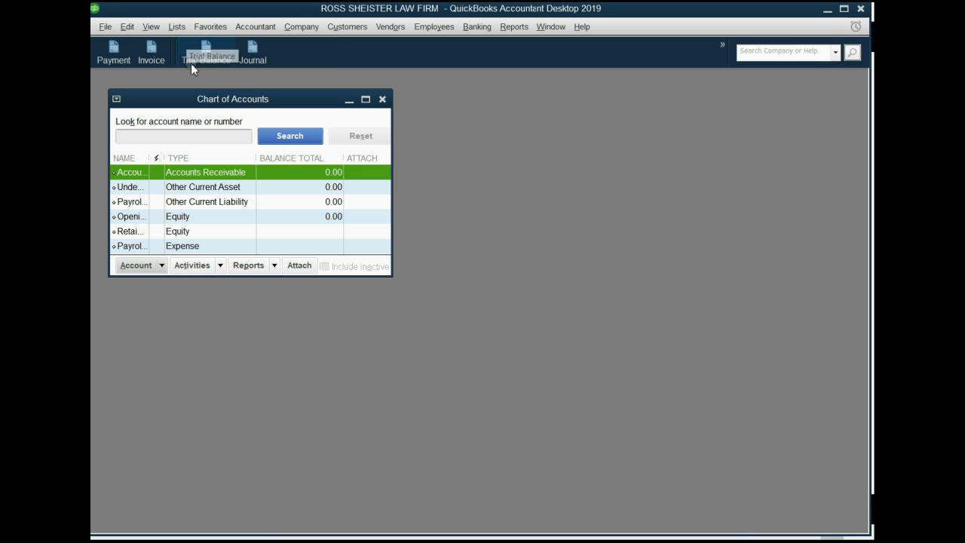
drag(194, 101, 234, 100)
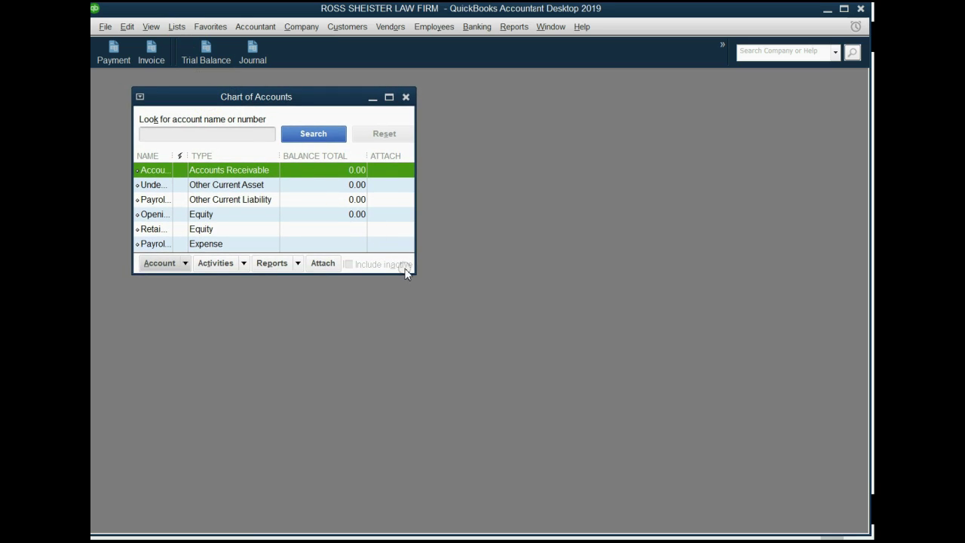
drag(414, 275, 619, 391)
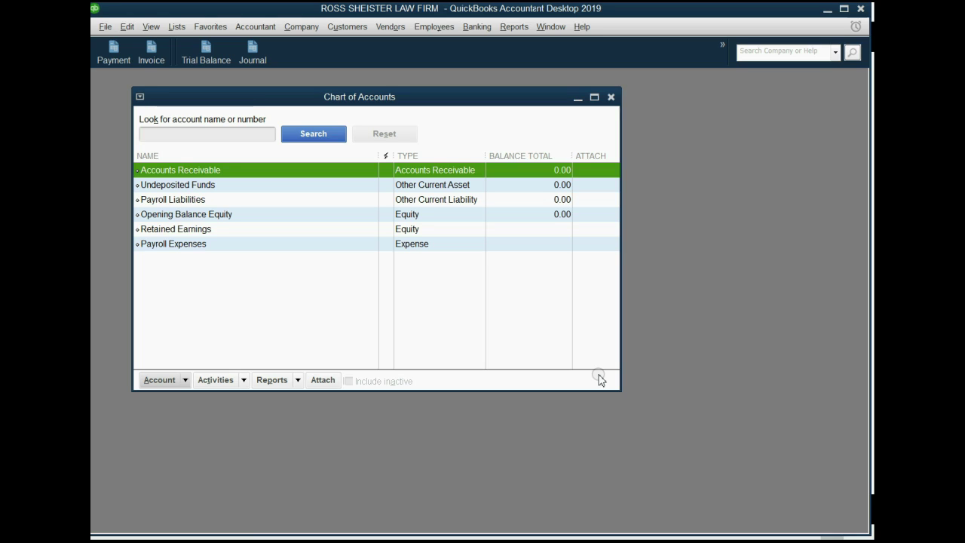
- Make the Chart of Accounts window taller and look over Undeposited Funds, Opening Balance Equity and Retained Earnings
click(213, 243)
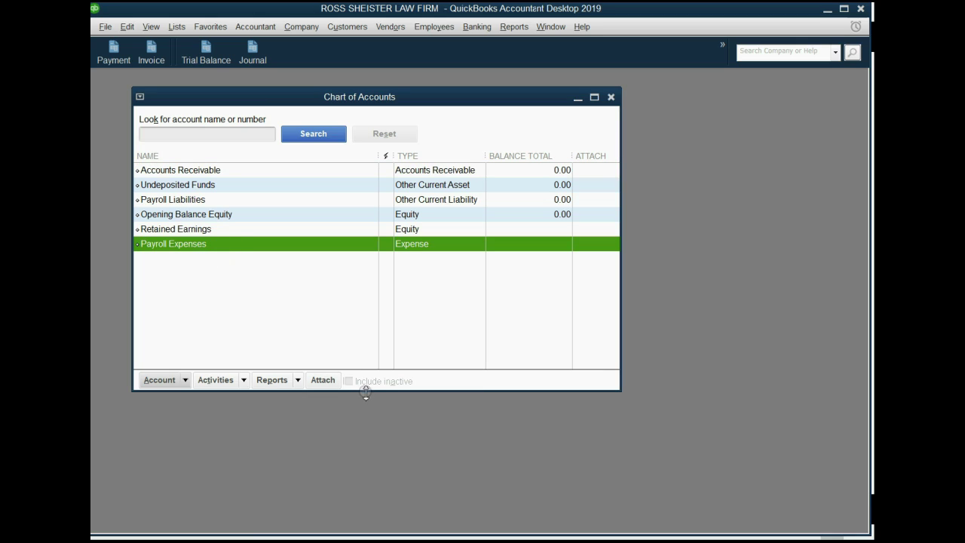
drag(364, 391, 362, 473)
click(215, 185)
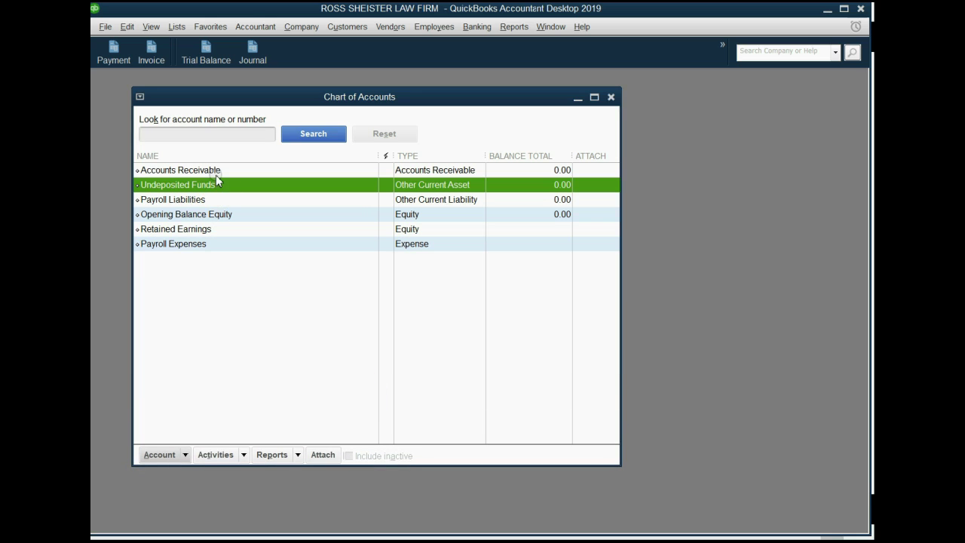
click(217, 214)
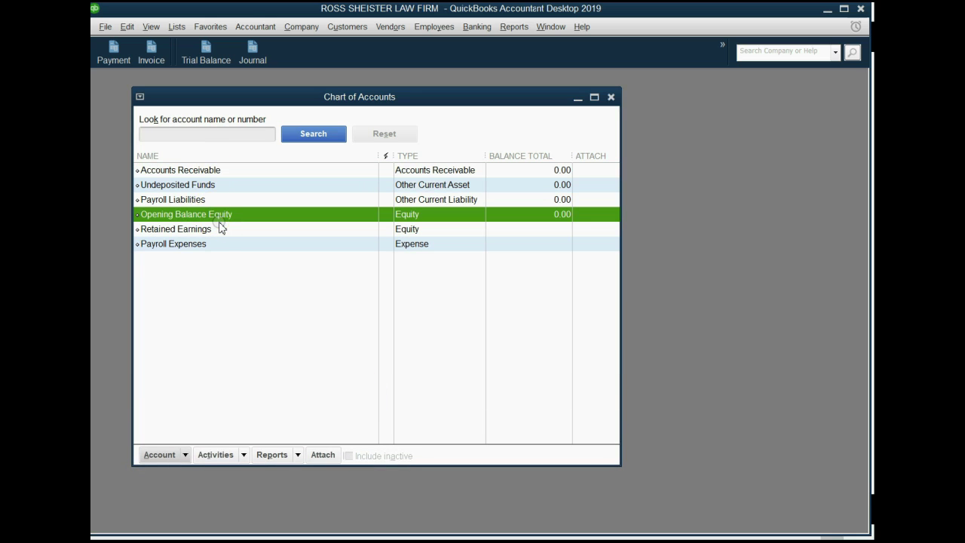
click(220, 229)
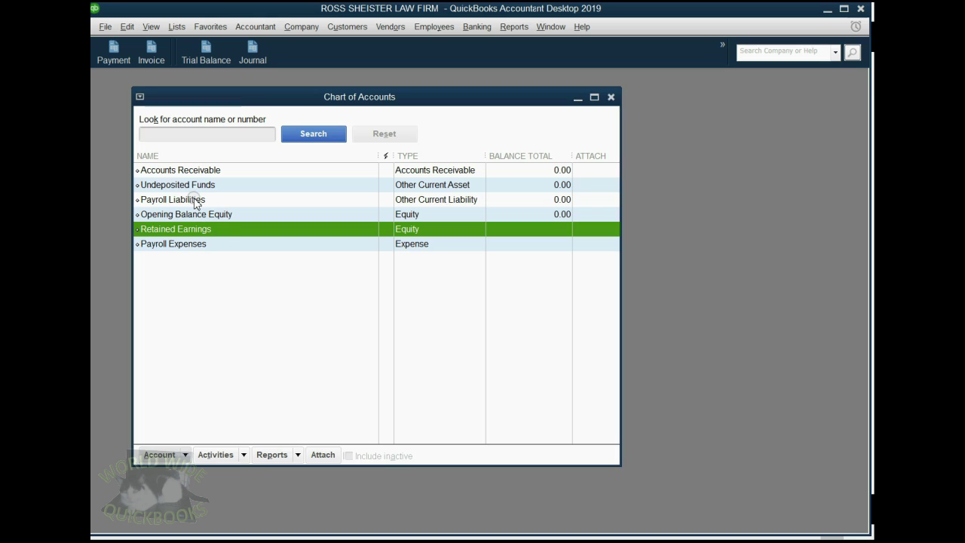
- Select Payroll Liabilities and bring up the Account button's actions list
click(195, 200)
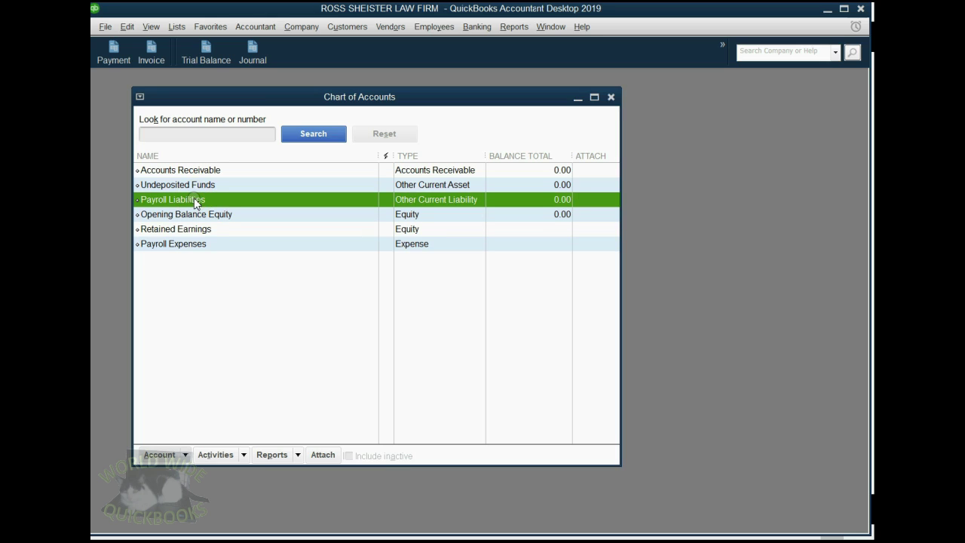
click(185, 455)
click(185, 456)
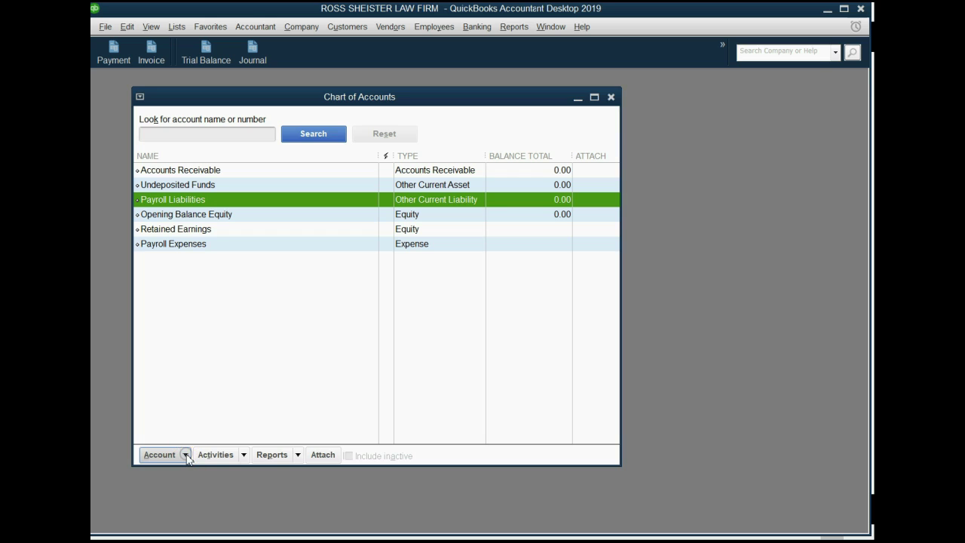
click(185, 455)
drag(297, 101, 307, 104)
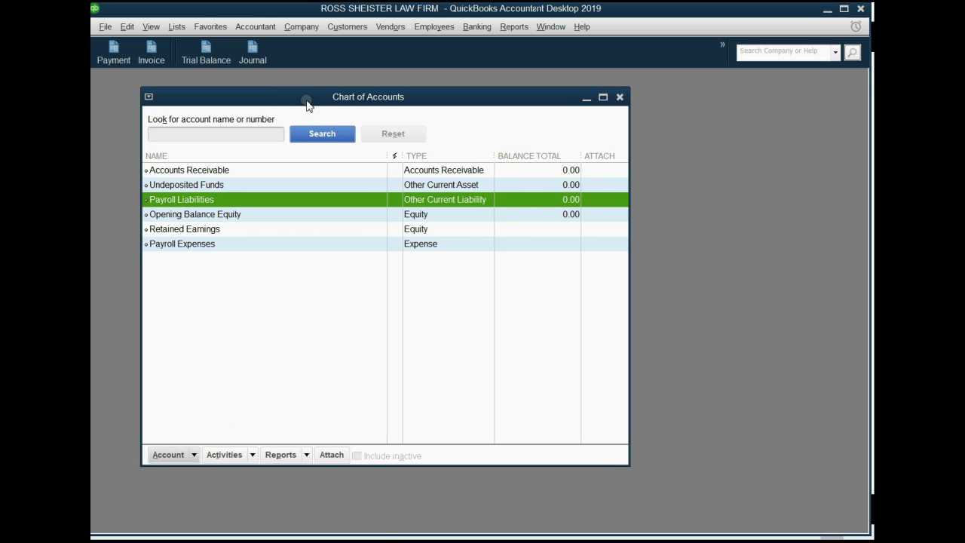
click(194, 455)
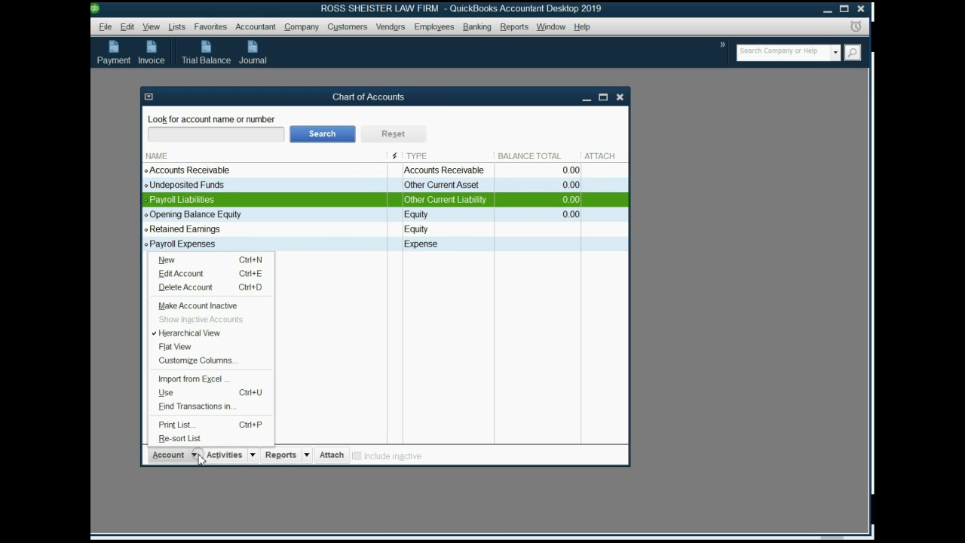
click(195, 204)
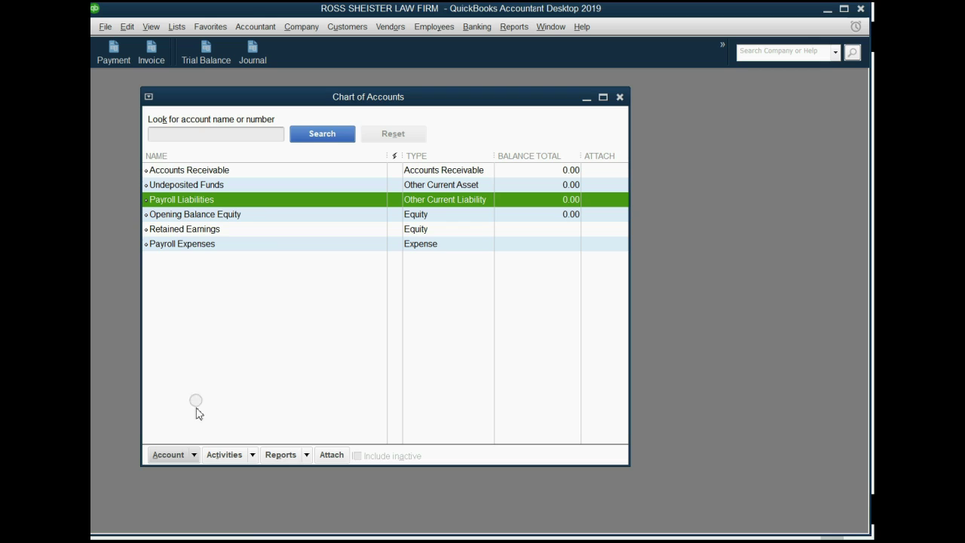
click(194, 454)
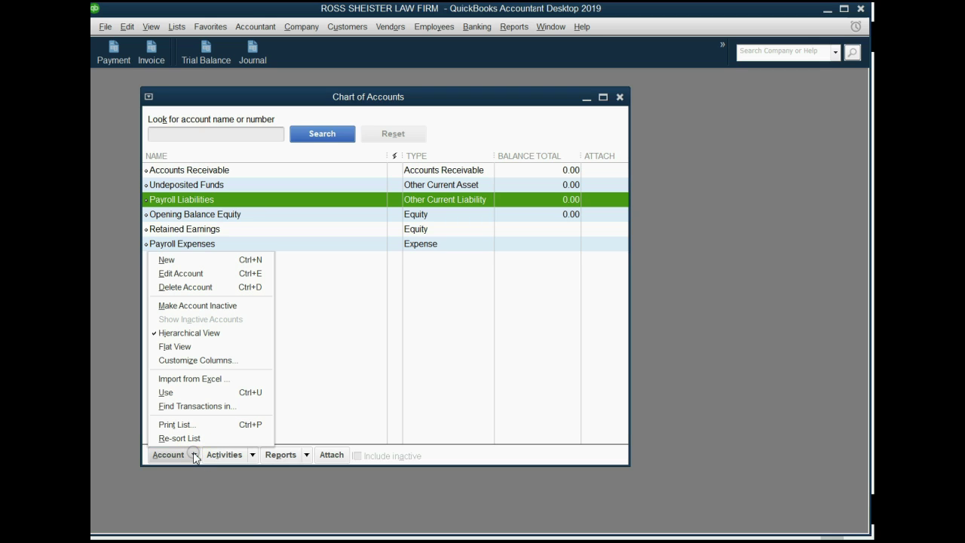
click(195, 288)
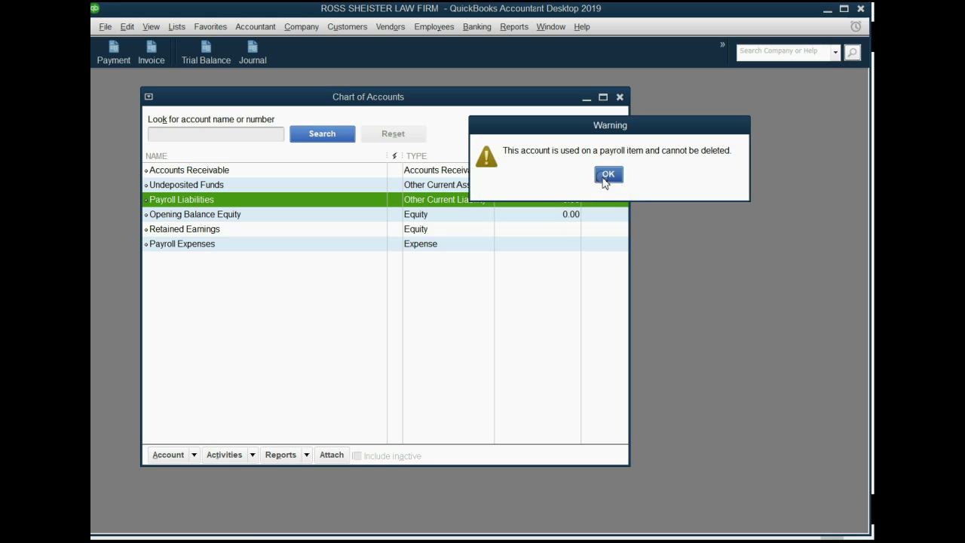
click(607, 175)
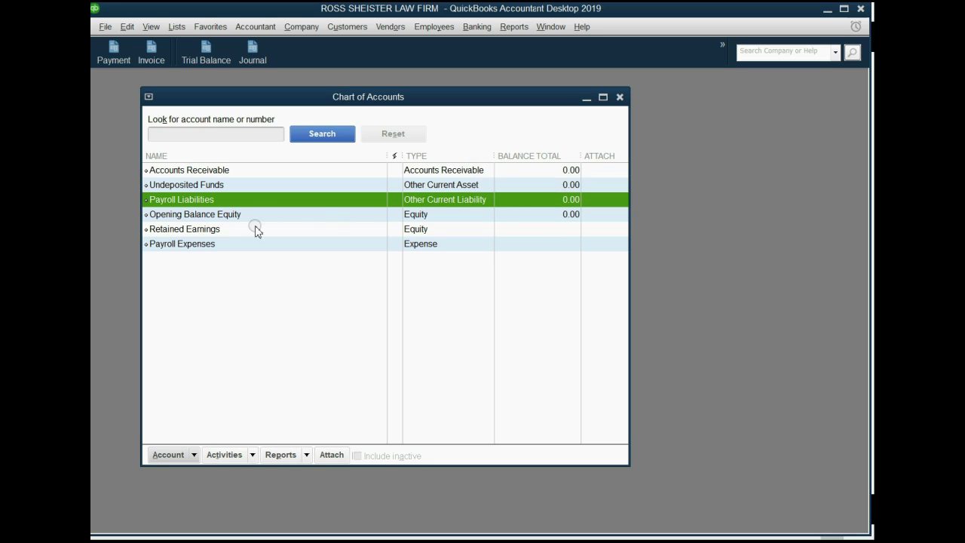
click(232, 244)
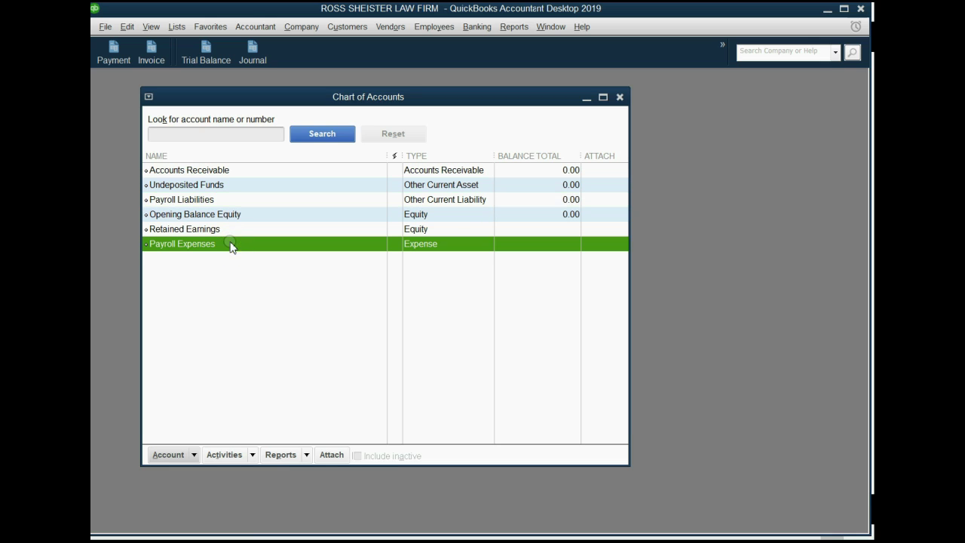
click(172, 454)
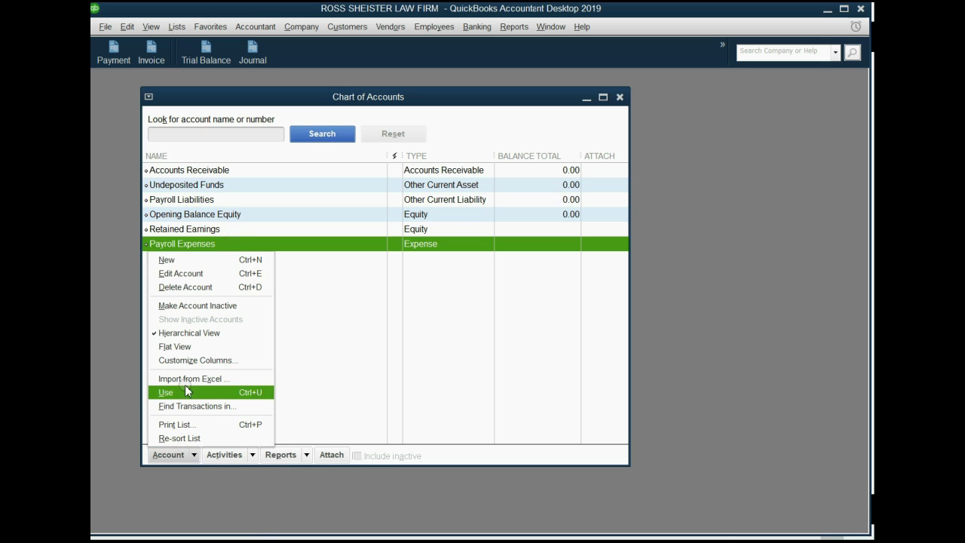
click(197, 287)
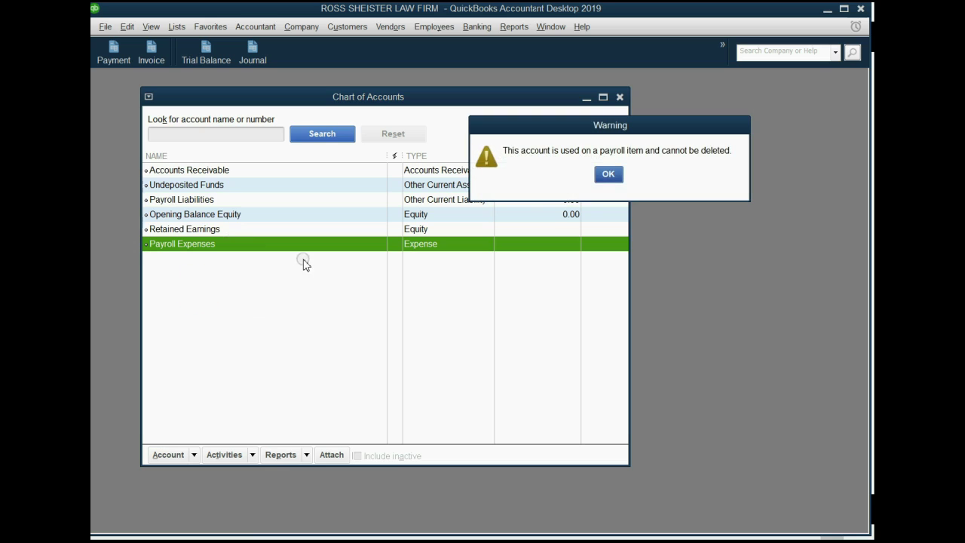
click(609, 174)
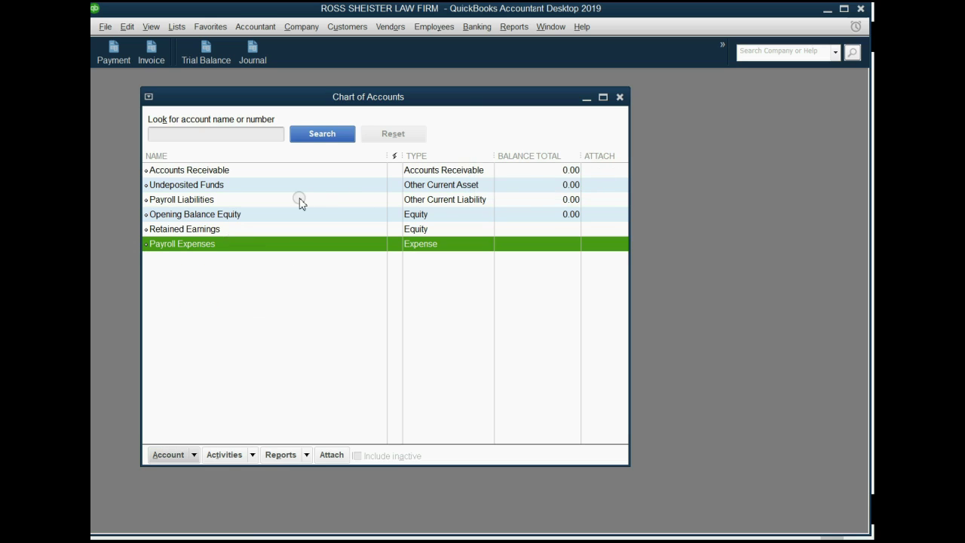
click(232, 171)
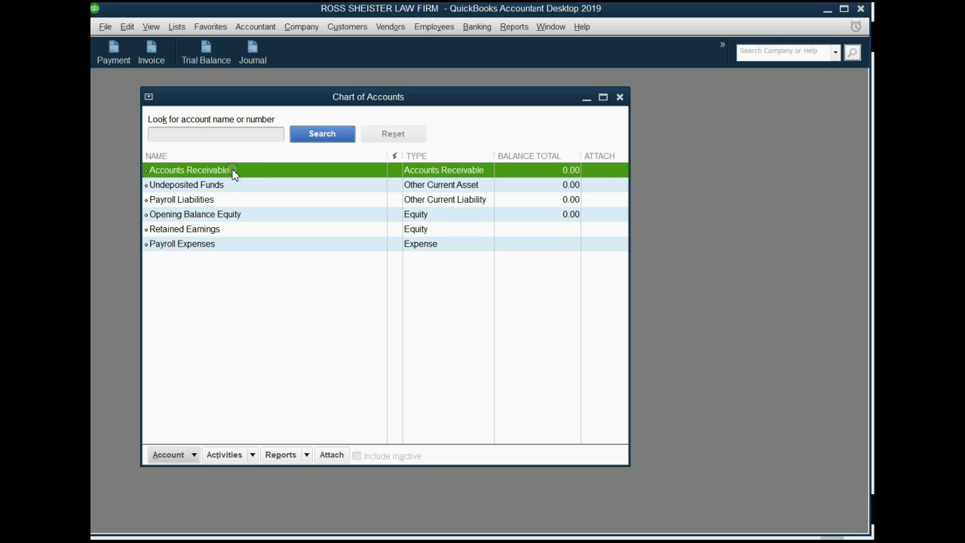
click(223, 186)
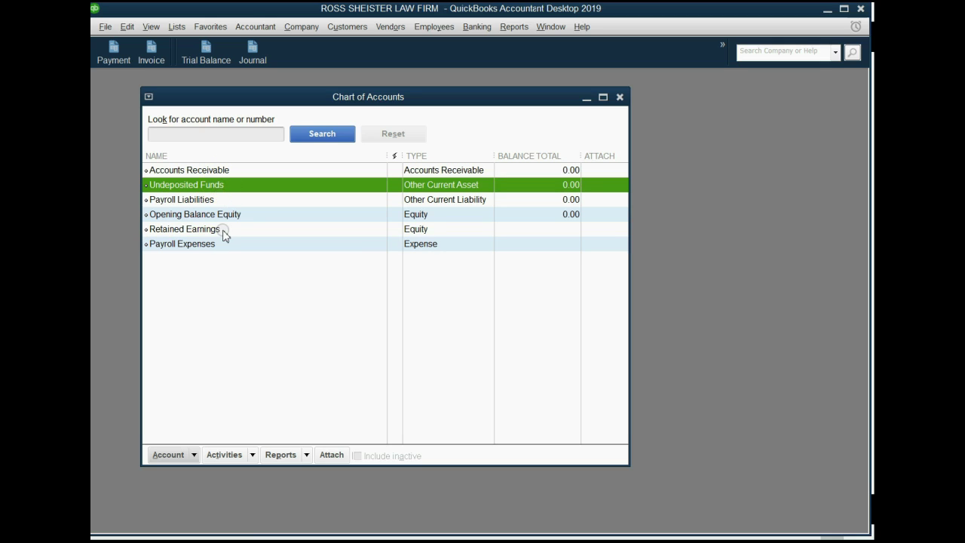
click(224, 214)
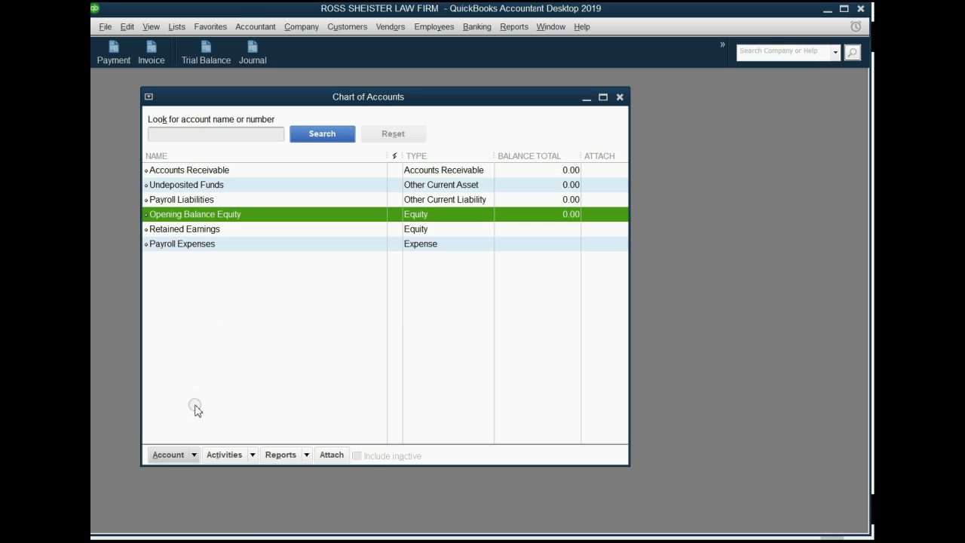
click(184, 455)
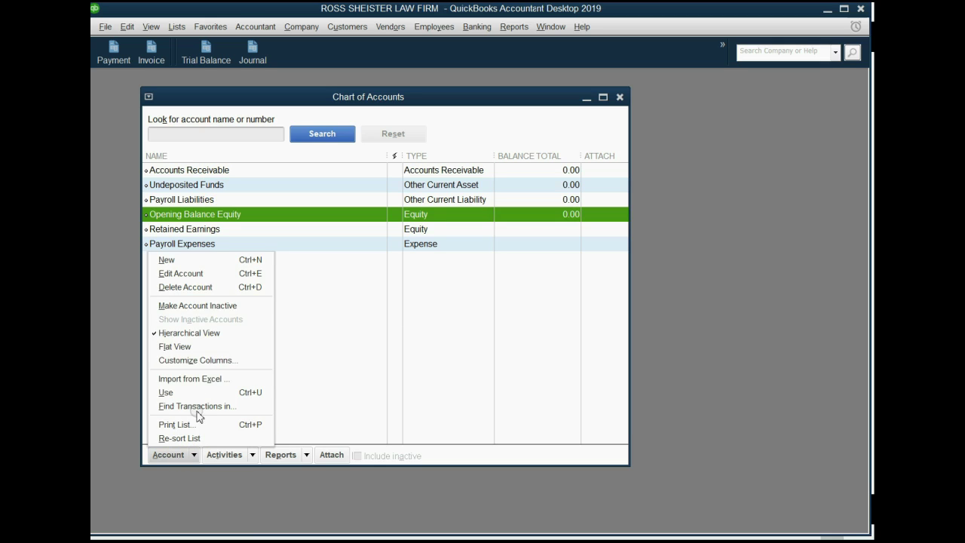
click(210, 287)
click(571, 178)
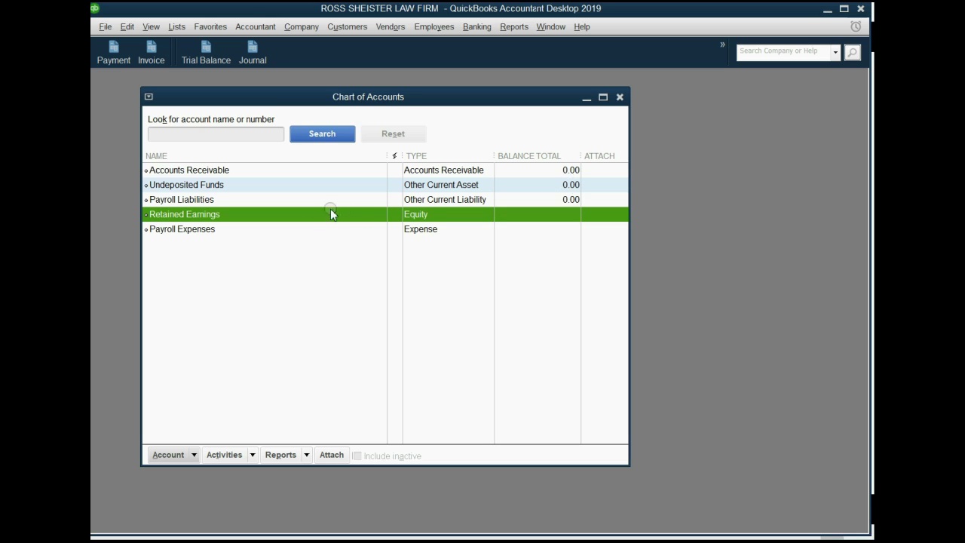
click(222, 231)
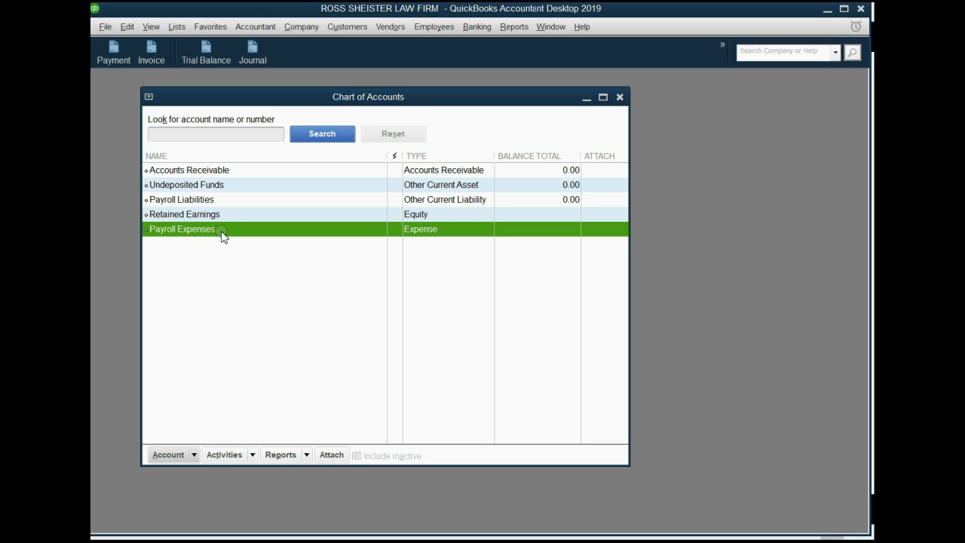
click(169, 454)
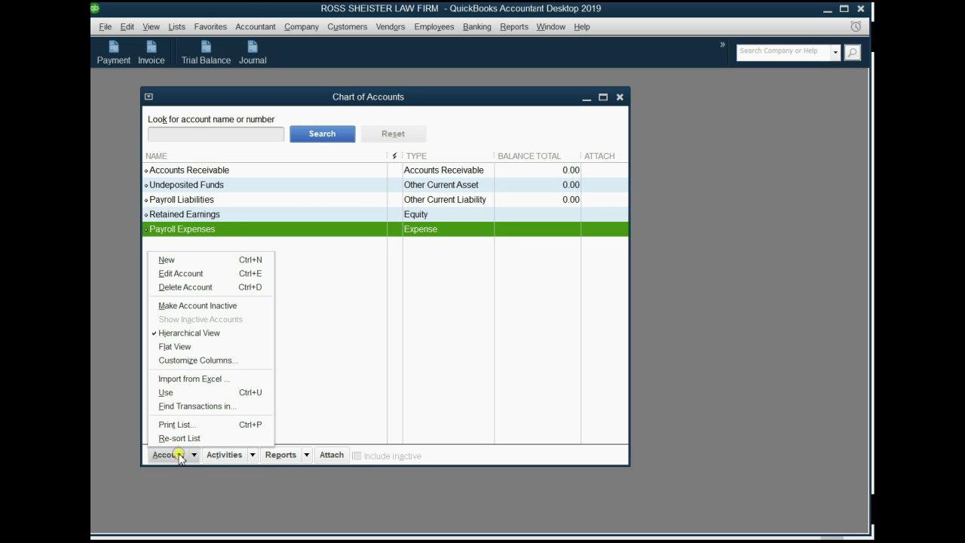
click(189, 287)
click(607, 175)
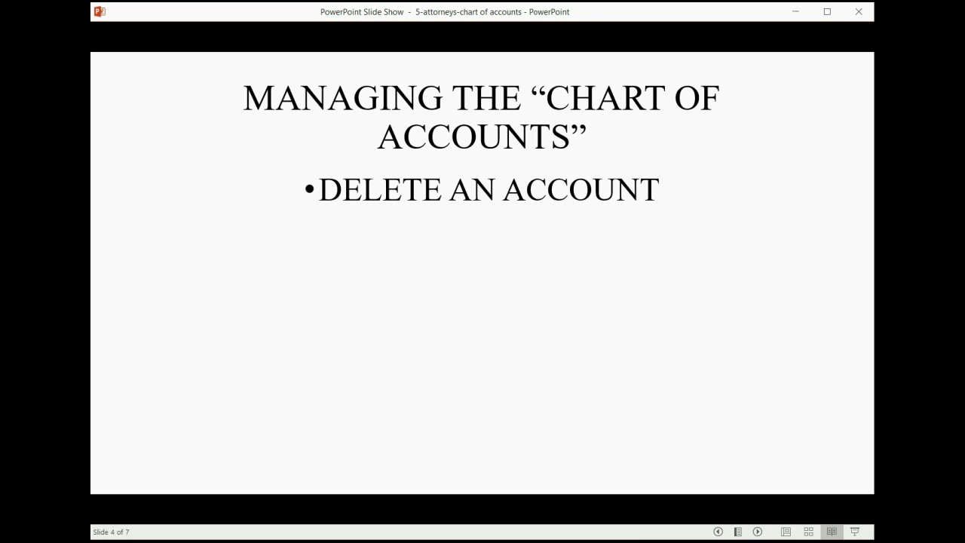
- Reveal the MAKE AN ACCOUNT INACTIVE bullet on slide 4
click(557, 322)
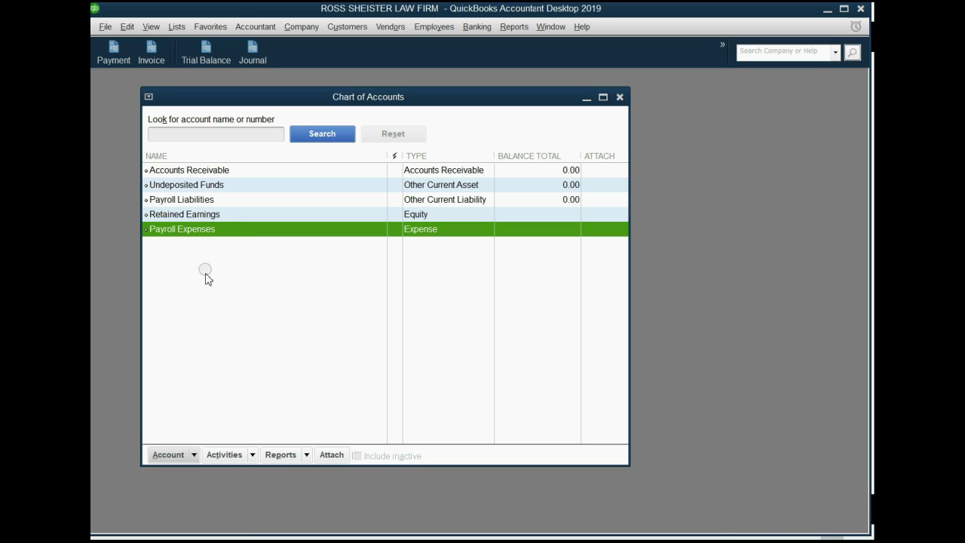
- Make Payroll Expenses inactive and turn on Include inactive to show it in the list
click(194, 454)
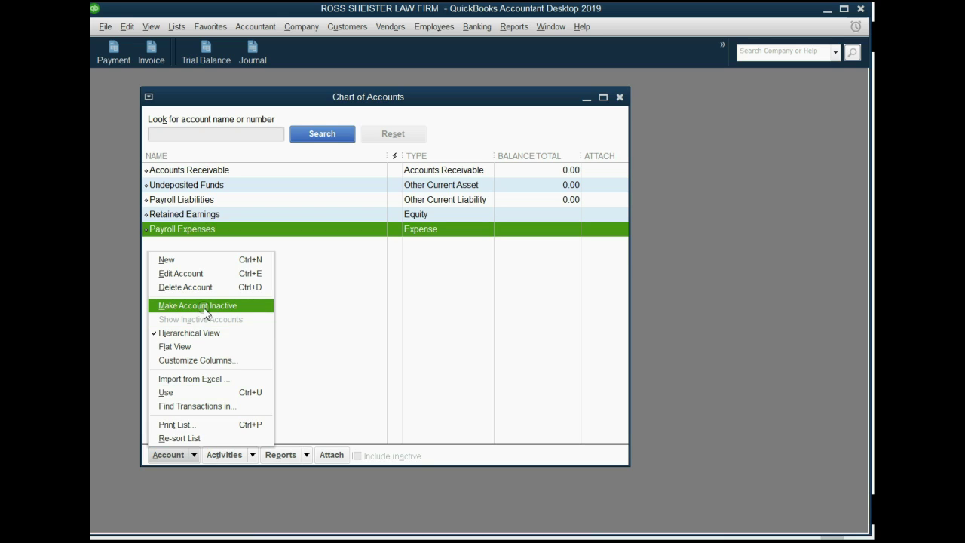
click(206, 305)
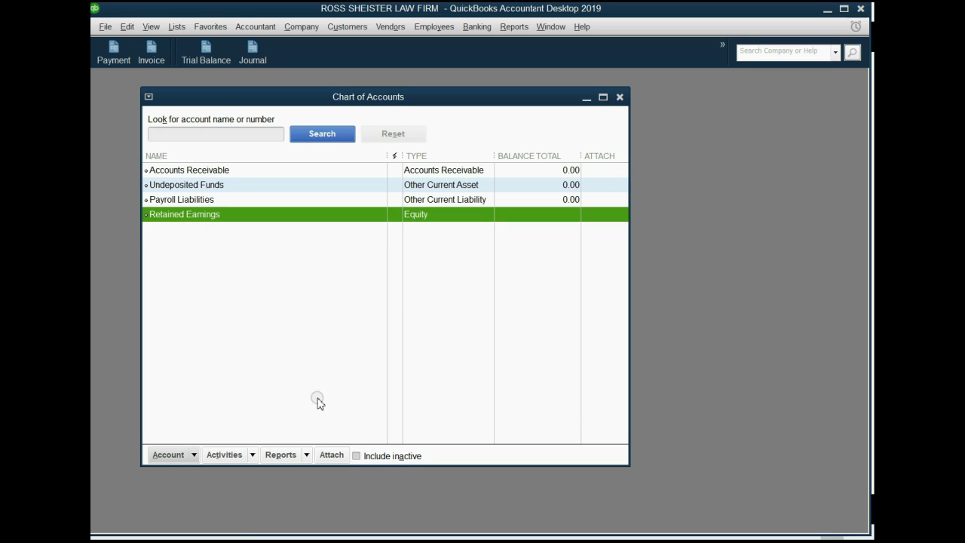
click(357, 456)
click(358, 456)
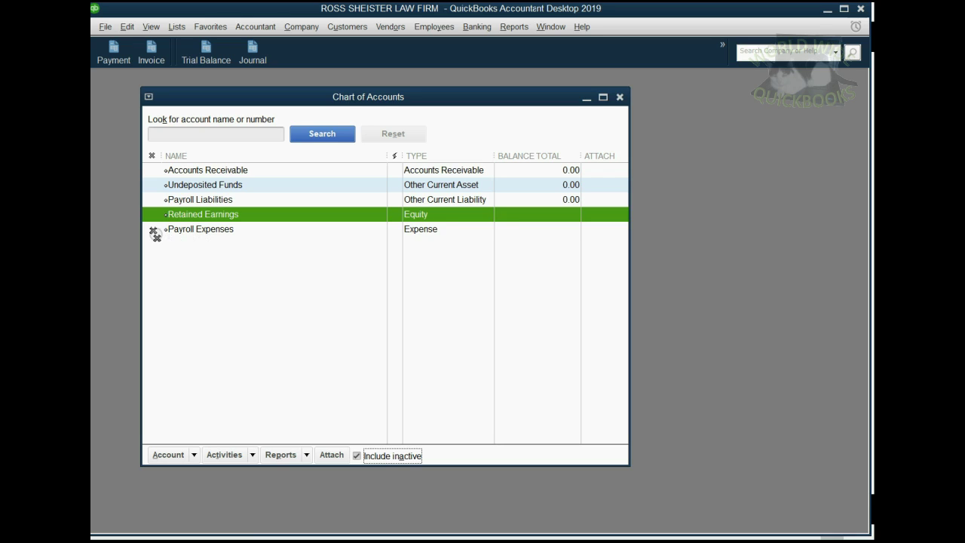
- Make Undeposited Funds inactive, then hide inactive accounts again
click(193, 186)
click(189, 452)
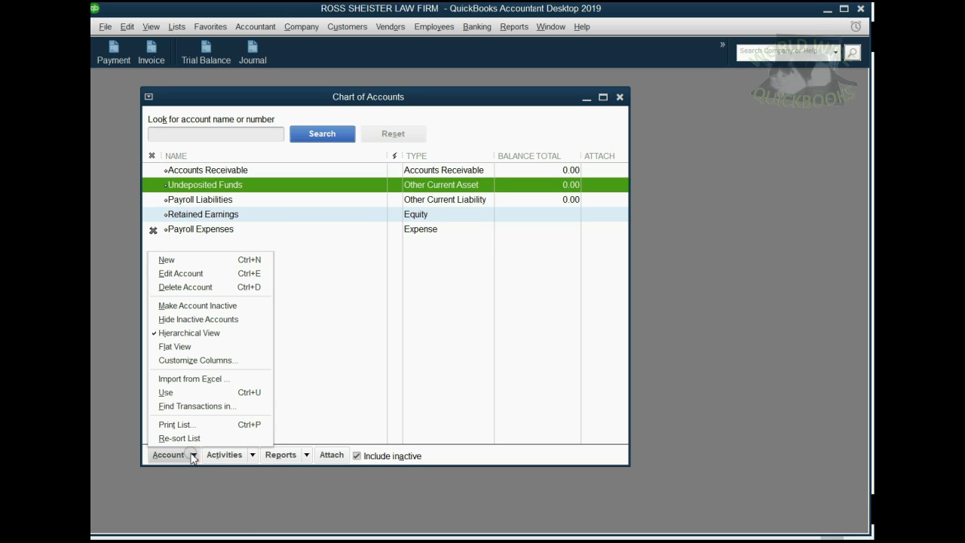
click(210, 305)
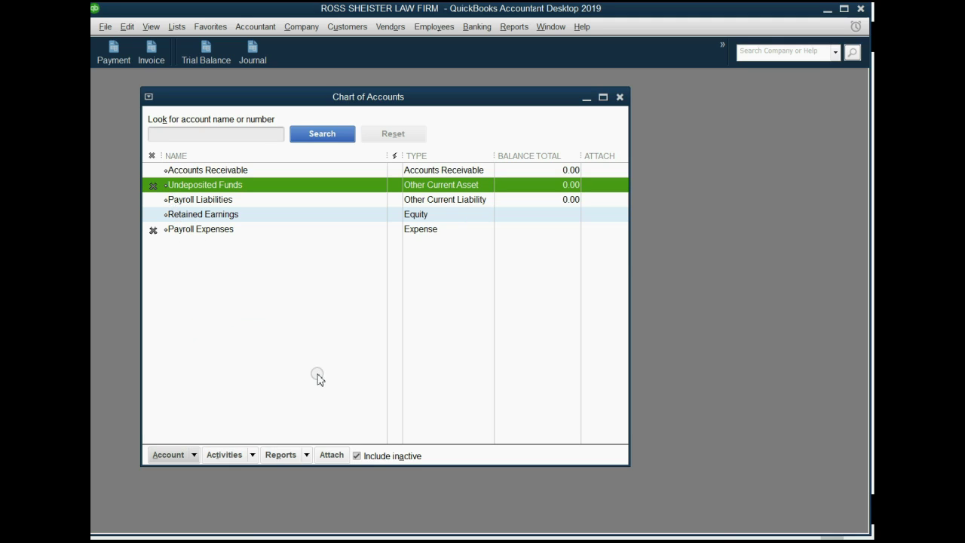
click(359, 456)
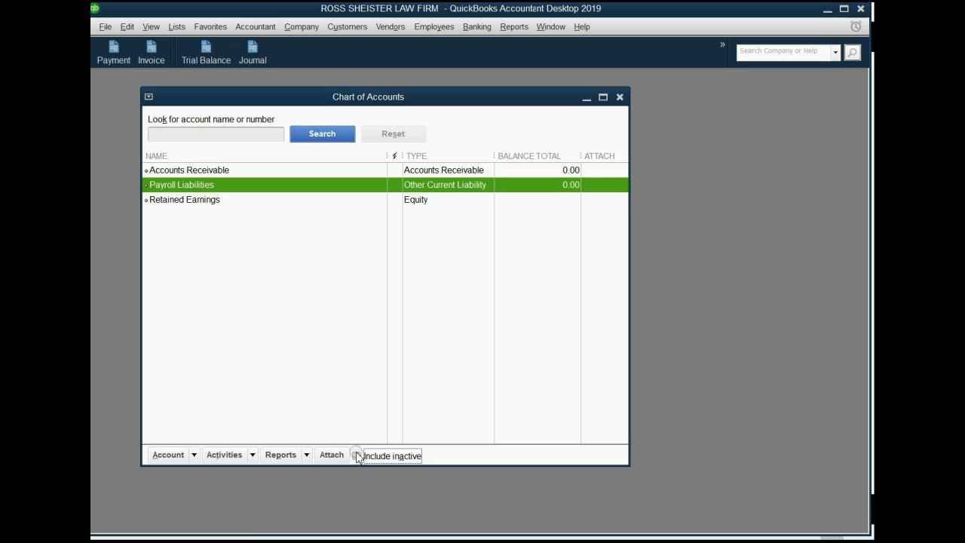
- Show inactive accounts and make Undeposited Funds active again
click(358, 456)
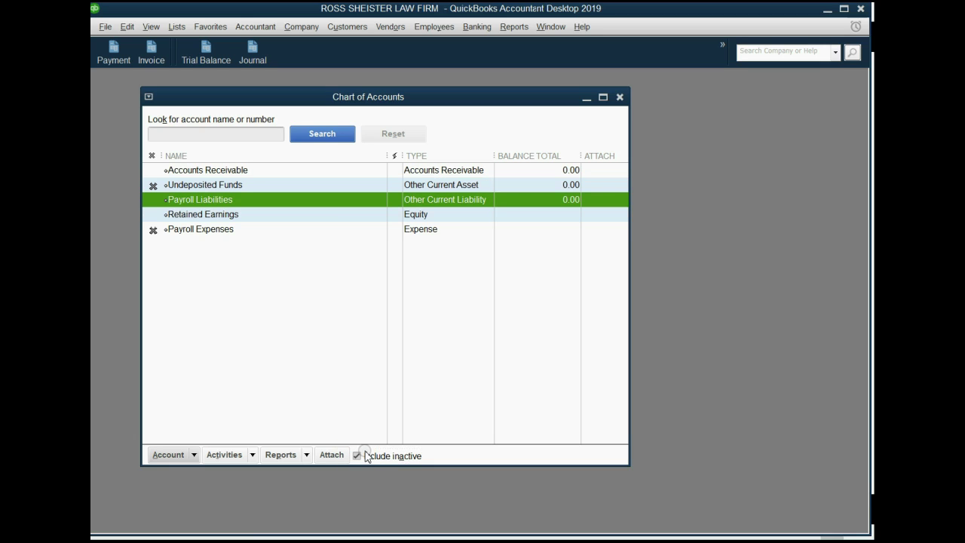
click(188, 185)
click(194, 455)
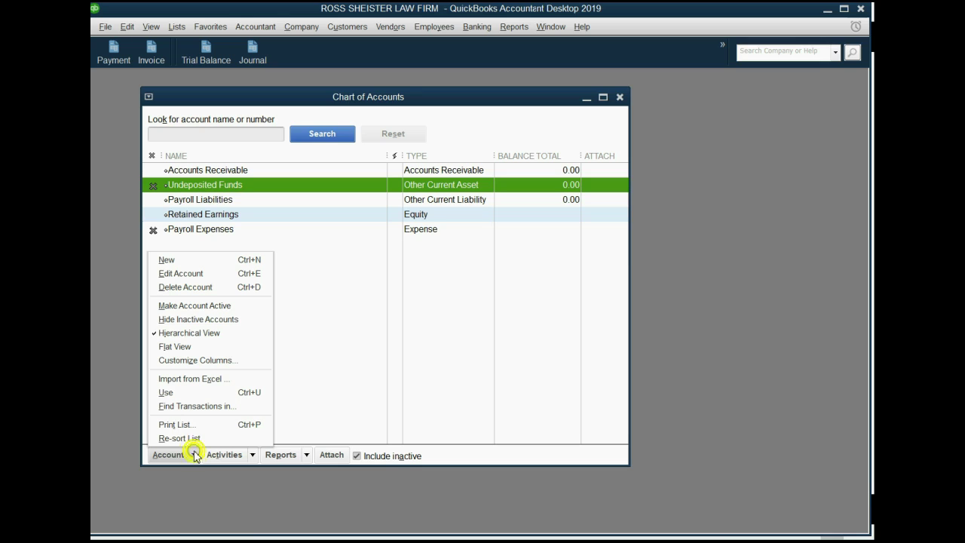
click(211, 307)
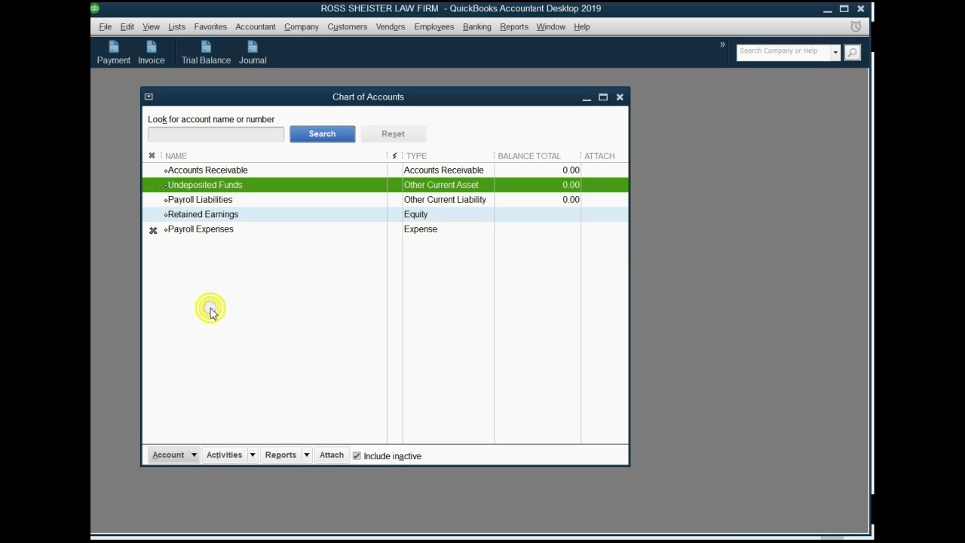
- Make Payroll Liabilities inactive and hide inactive accounts from the list
click(188, 231)
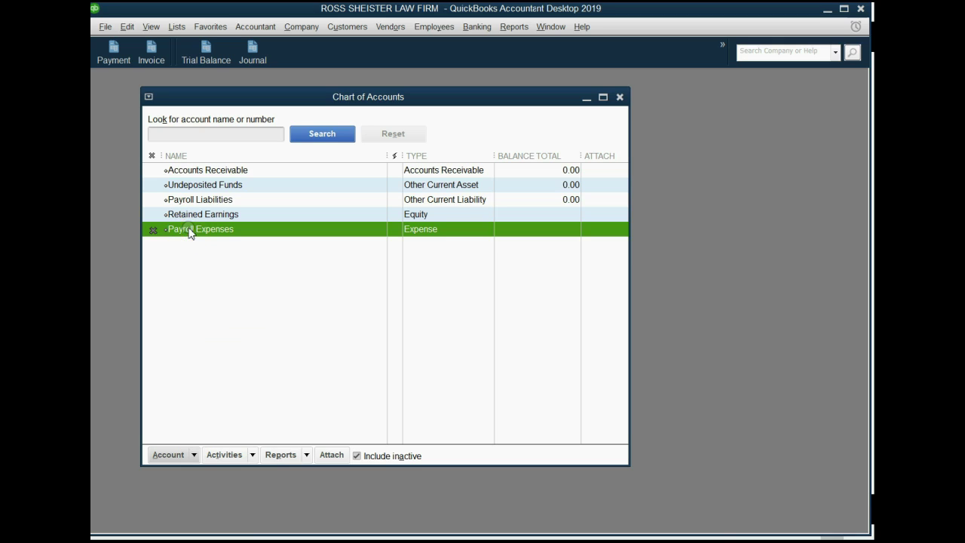
click(189, 199)
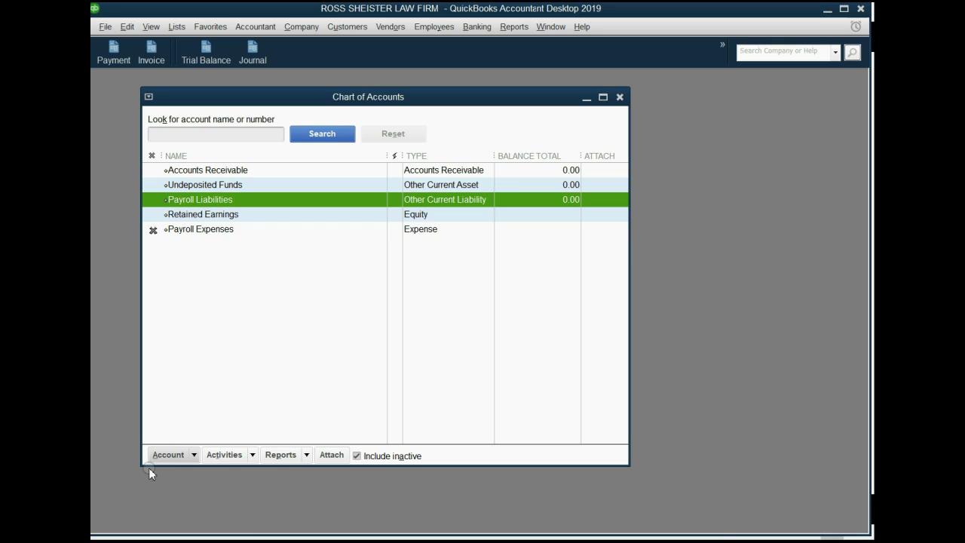
click(167, 455)
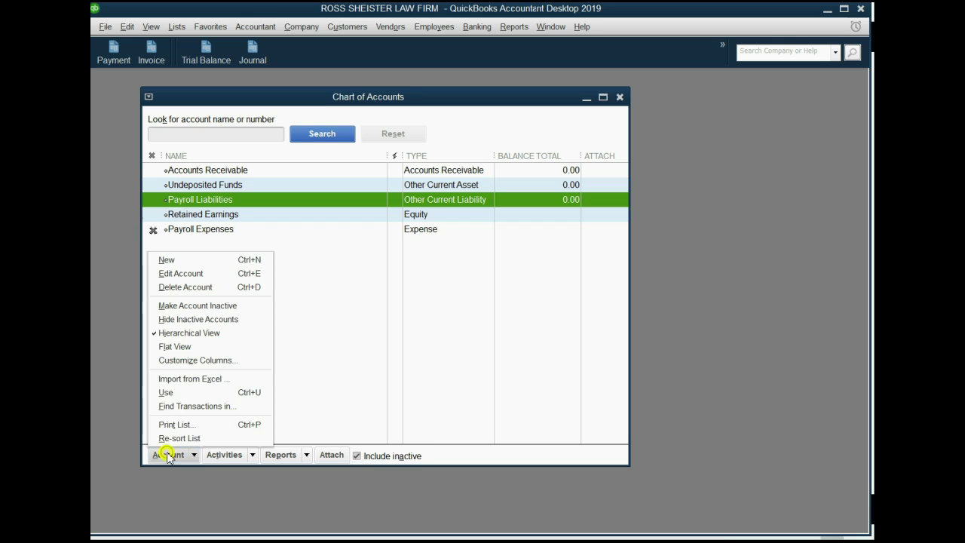
click(198, 306)
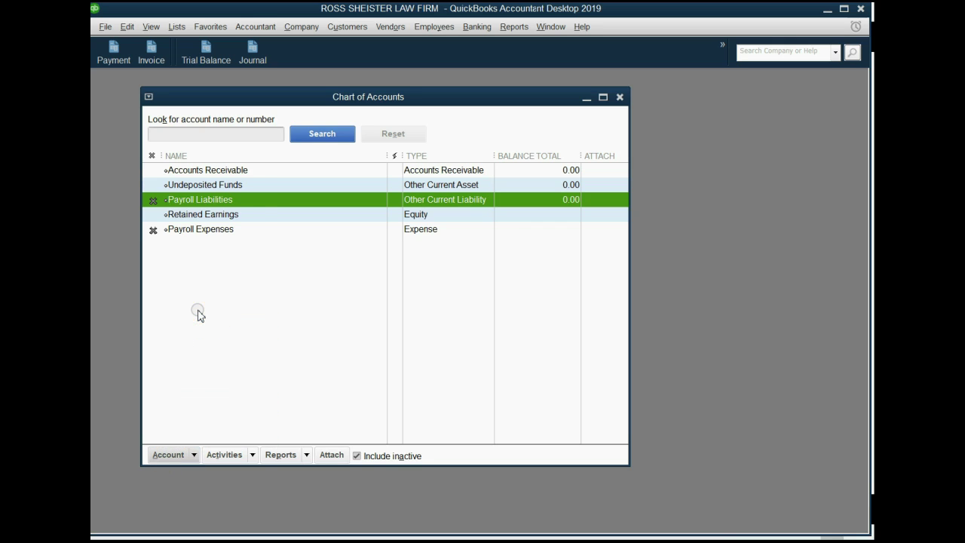
click(356, 455)
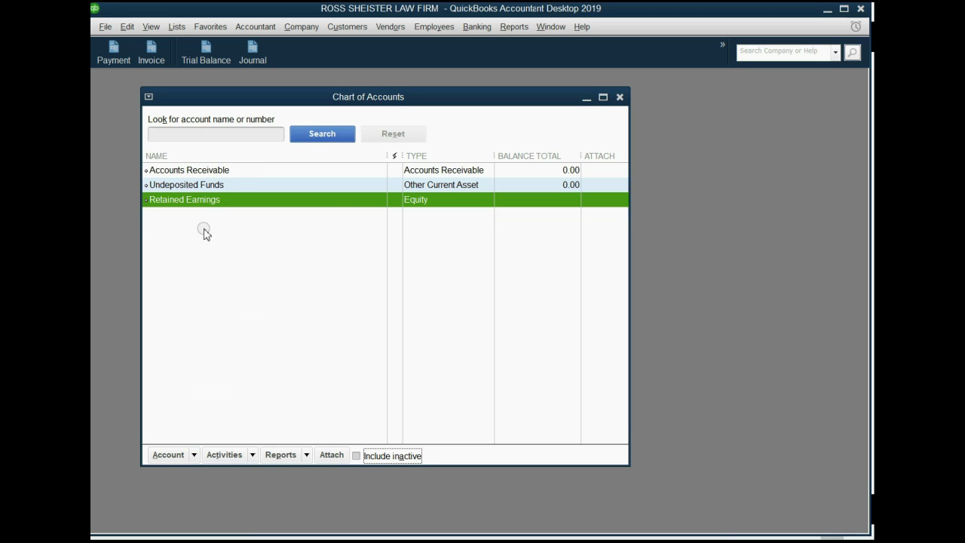
click(202, 201)
click(200, 170)
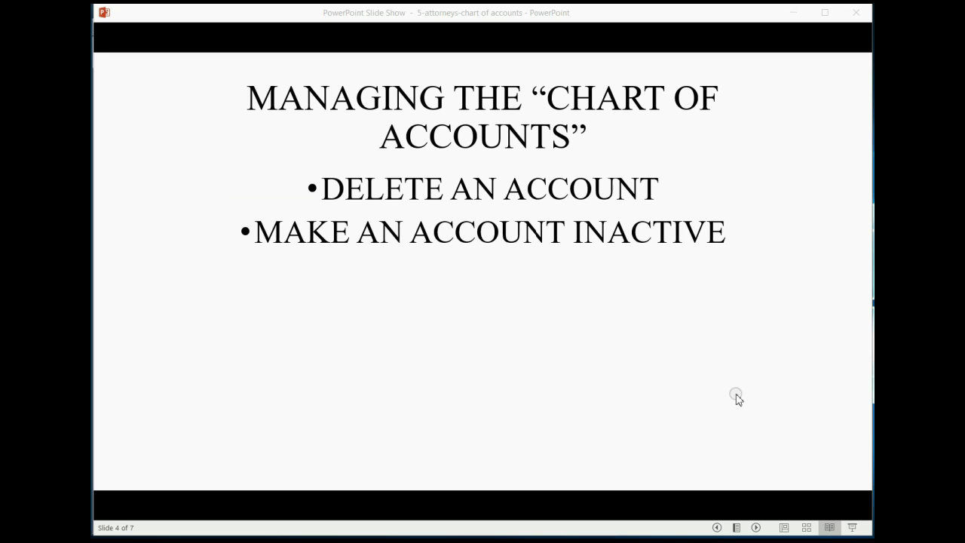
- Reveal the ADD ACCOUNTS bullet and advance to slide 5's sample law-firm chart of accounts
click(626, 359)
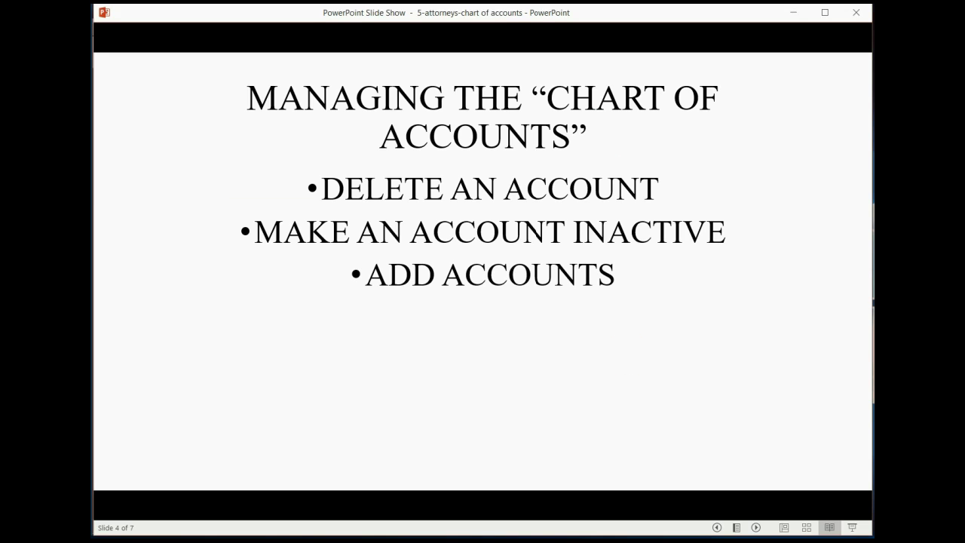
key(Right)
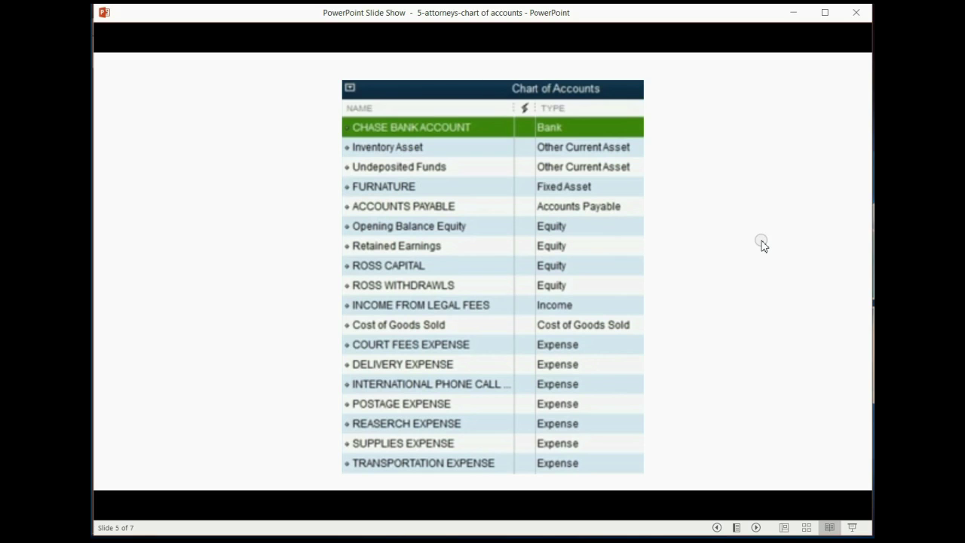
- Reveal the ACCOUNT NAME and ACCOUNT TYPE labels, then advance to the Please Note slide
click(762, 242)
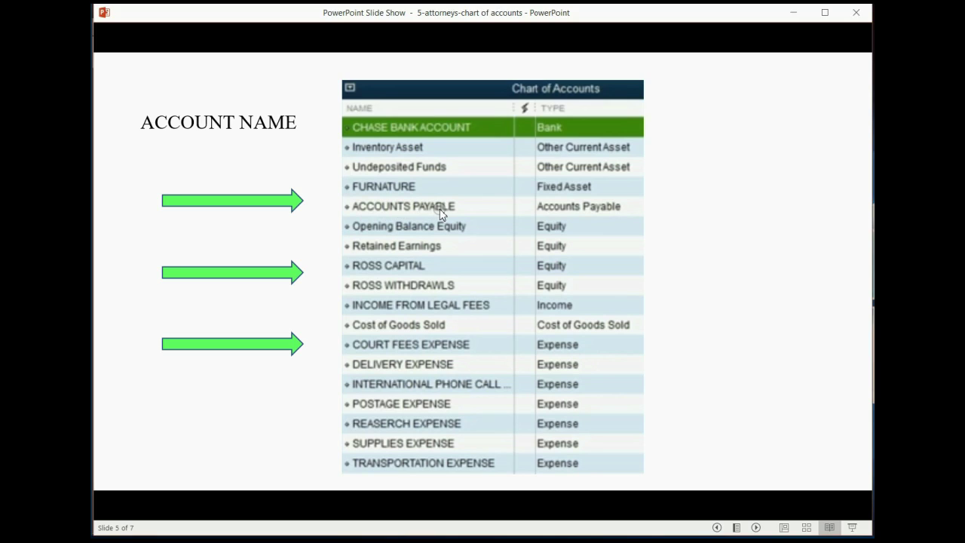
click(292, 377)
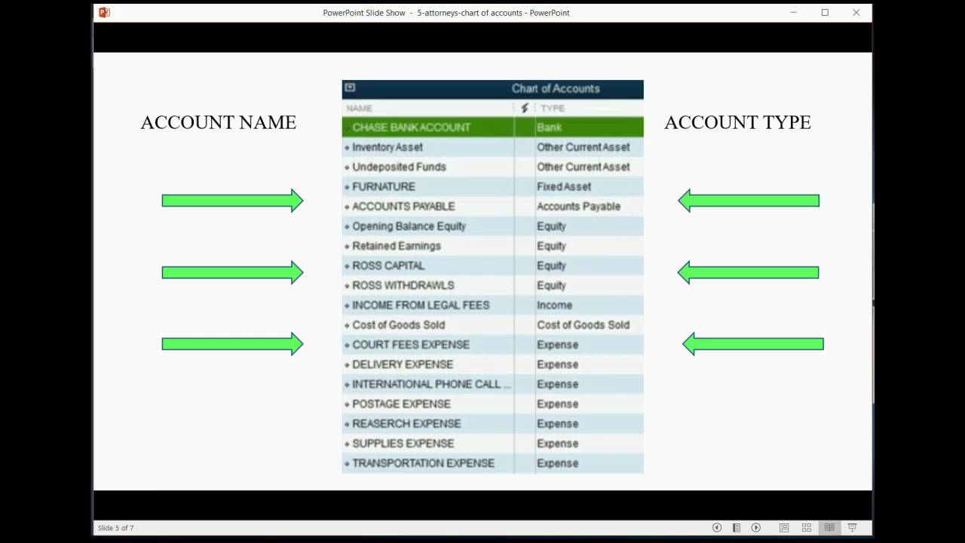
click(725, 455)
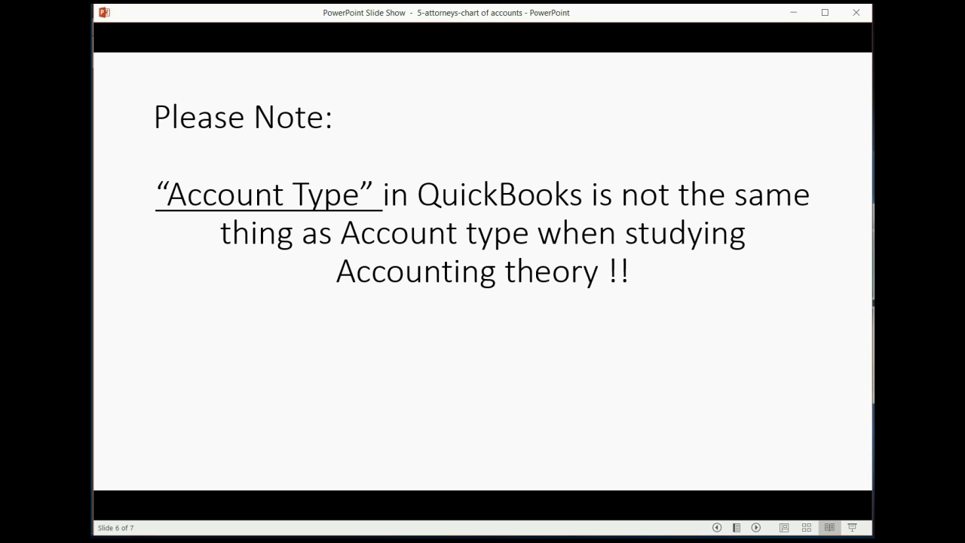
- Advance the slideshow from the Please Note slide to slide 7
key(Right)
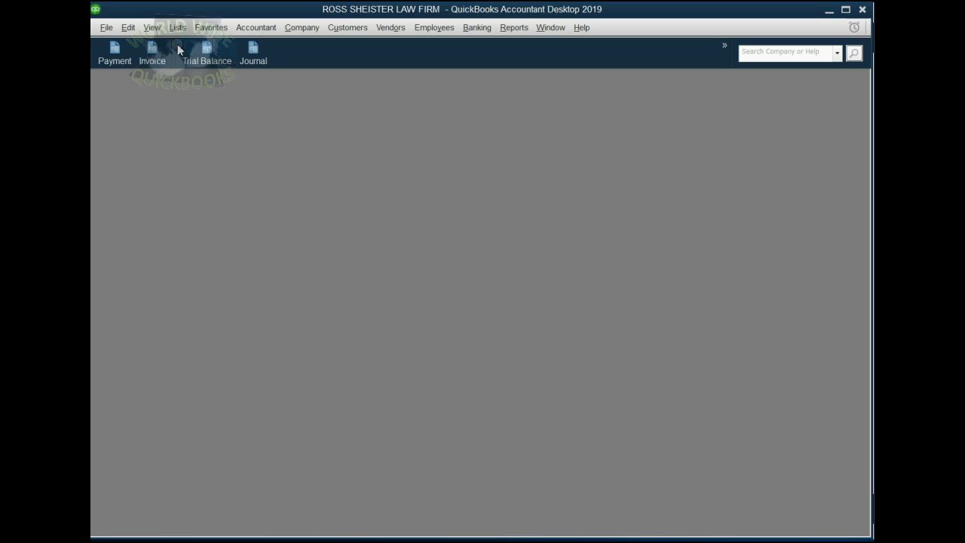
- Open the Chart of Accounts and start a new account with account type Bank
click(178, 27)
click(181, 47)
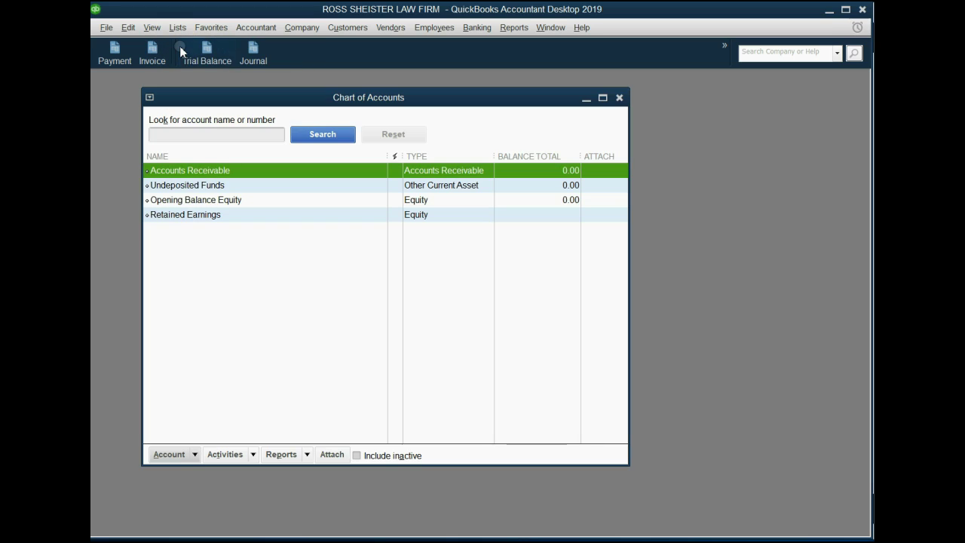
click(196, 455)
click(200, 260)
mouse_move(273, 115)
mouse_down()
mouse_move(317, 123)
mouse_move(340, 91)
mouse_move(371, 94)
mouse_up()
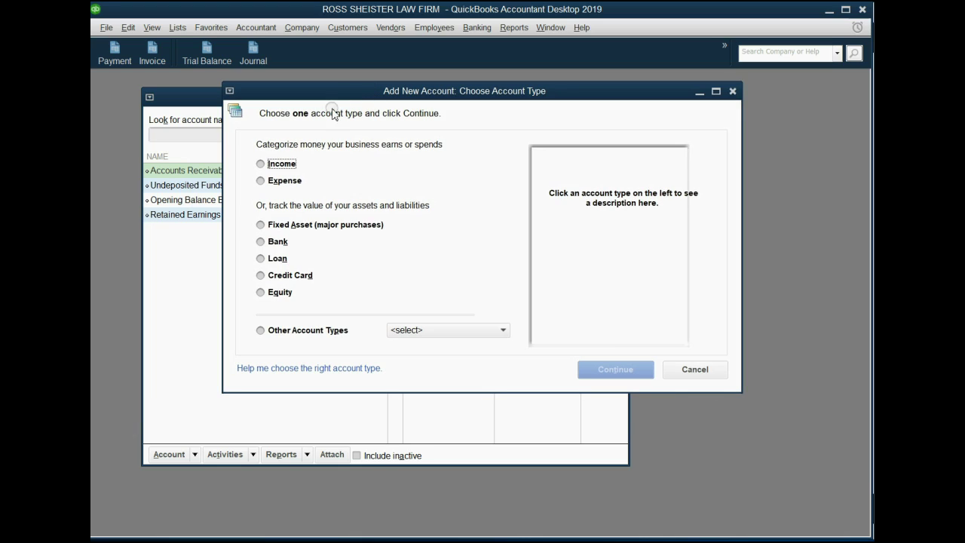
click(284, 243)
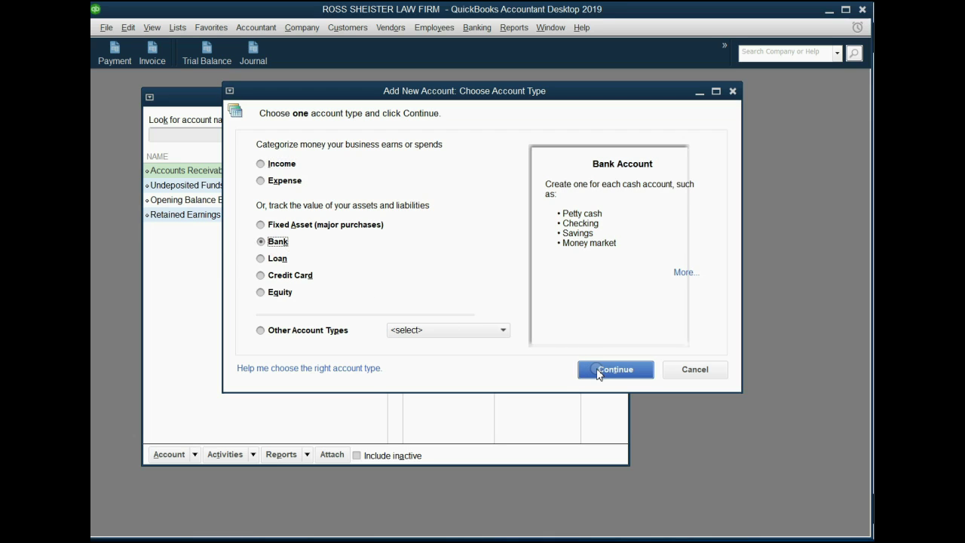
click(599, 371)
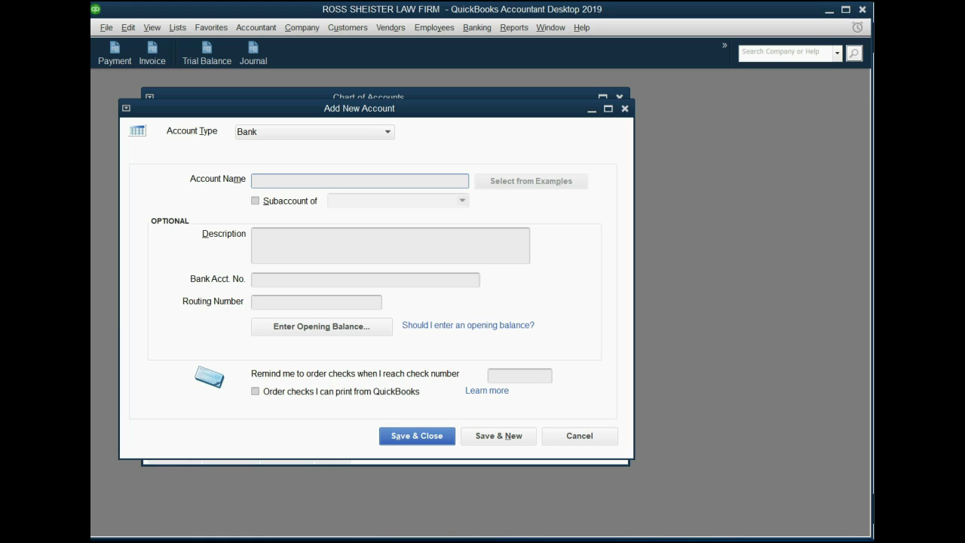
- Save CHASE BANK ACCOUNT as a Bank account and begin another new account
text(CHASE)
text( BANK ACCOU)
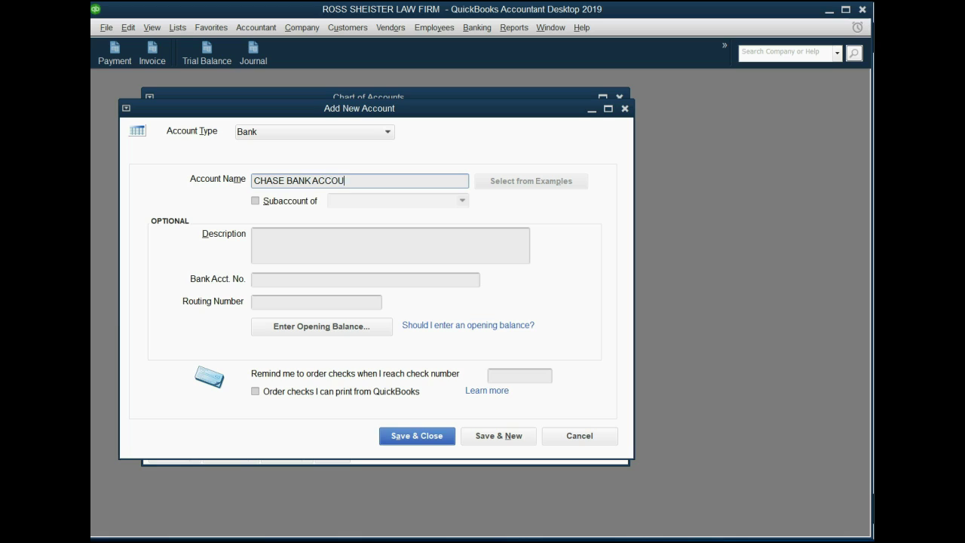
text(NT)
click(509, 436)
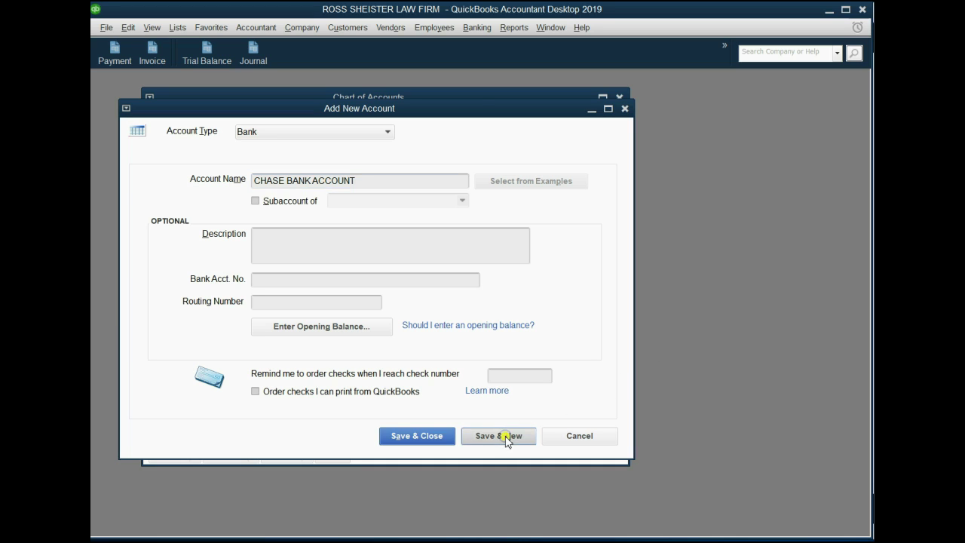
drag(478, 113, 573, 116)
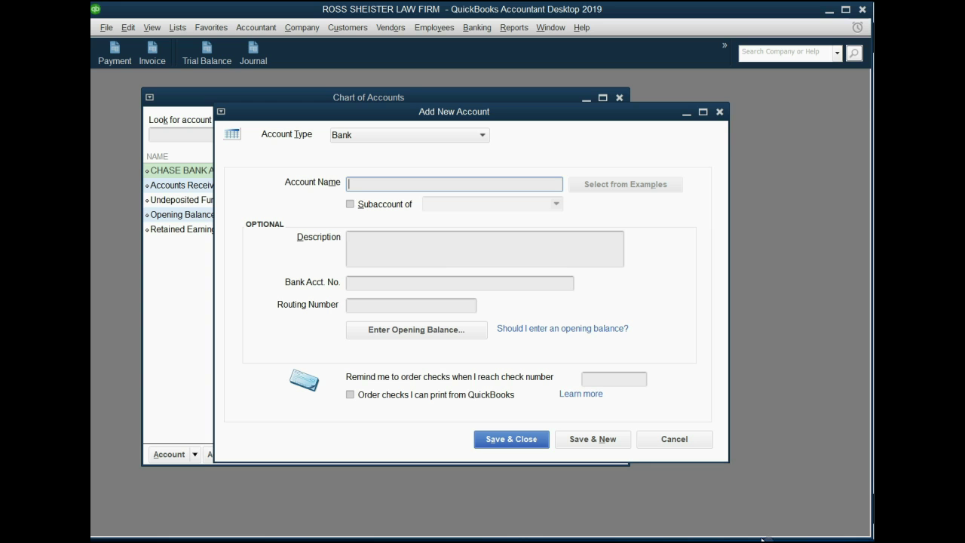
- Save FURNATURE as a Fixed Asset account, then check the target-accounts slide
text(FURN)
text(ATURE)
click(349, 134)
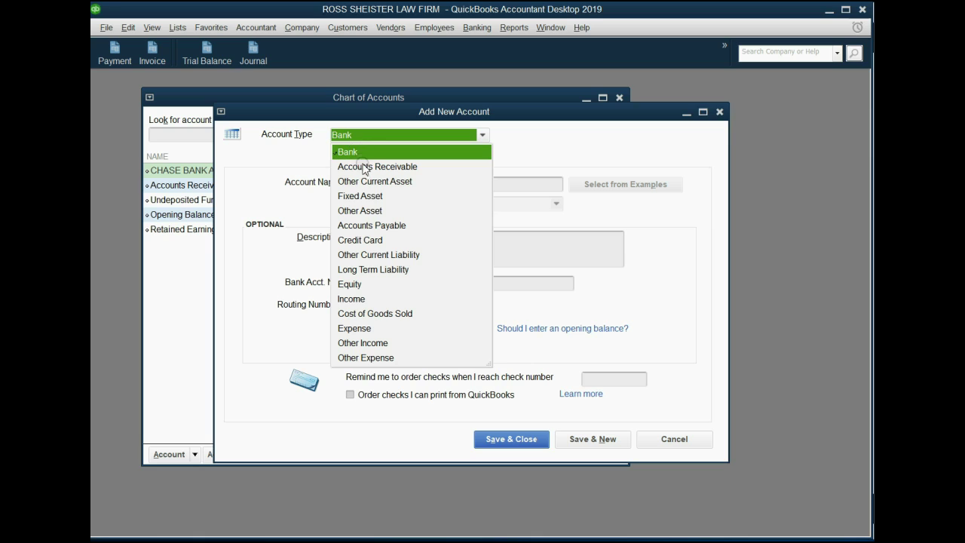
click(375, 197)
click(588, 442)
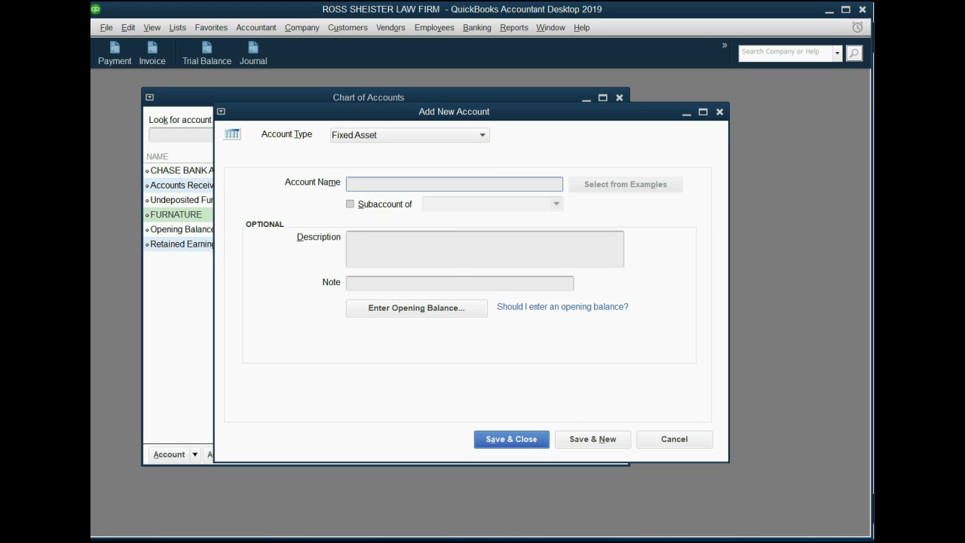
key(alt+Tab)
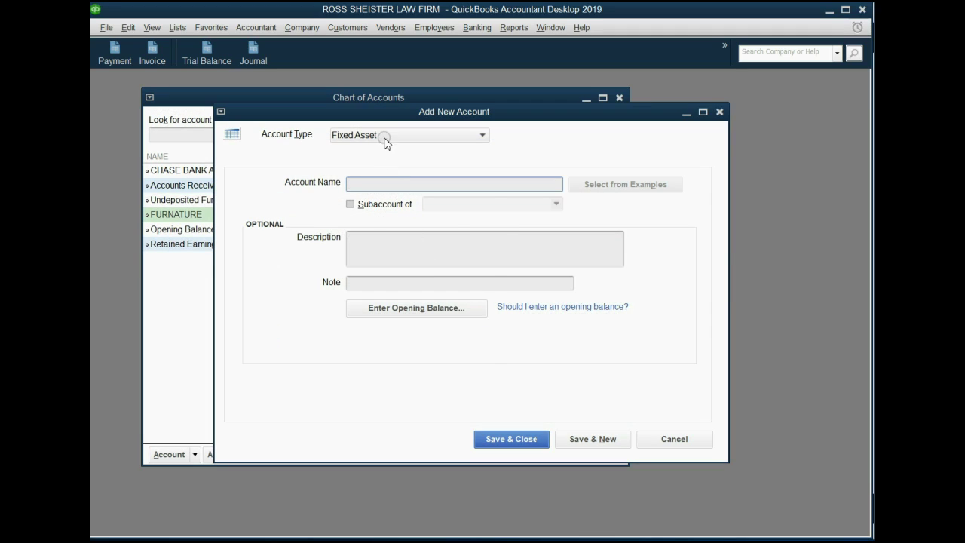
- Add ACCOUNTS PAYABLE as an Accounts Payable account and start another
click(384, 137)
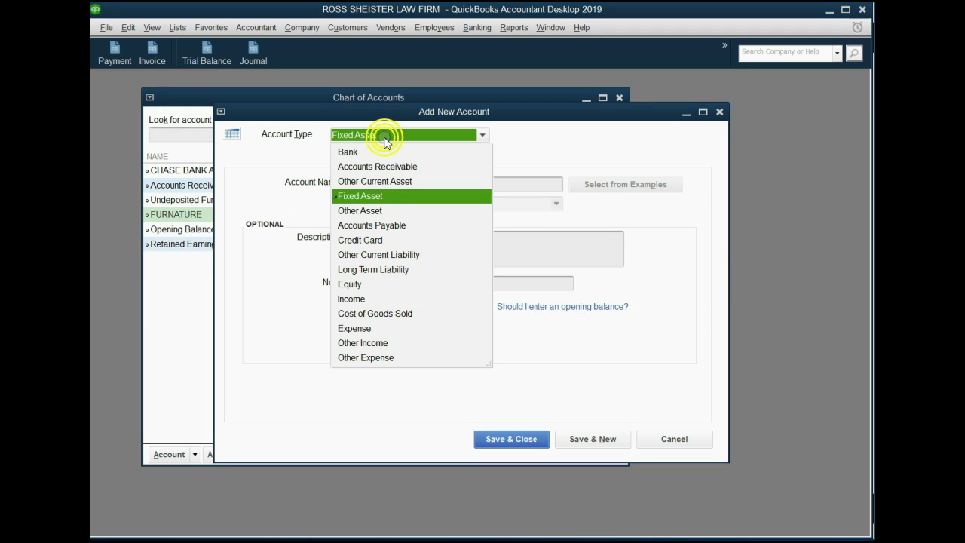
click(393, 224)
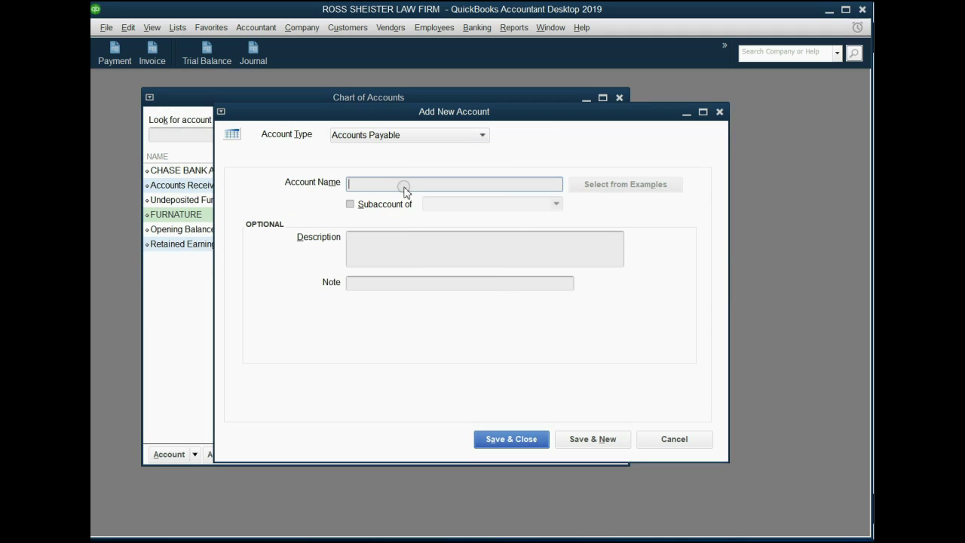
text(ACCO)
text(UNTS PAYA)
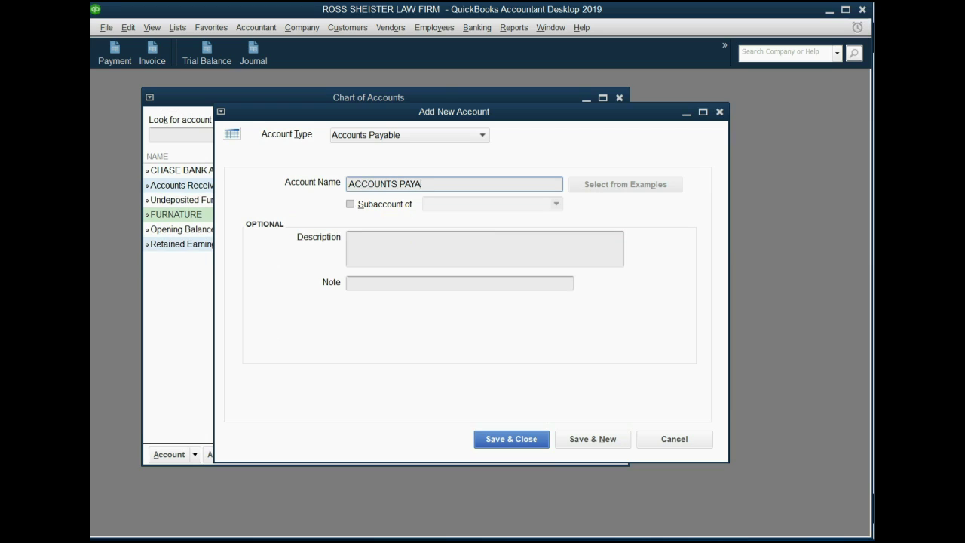
text(BLE)
click(607, 442)
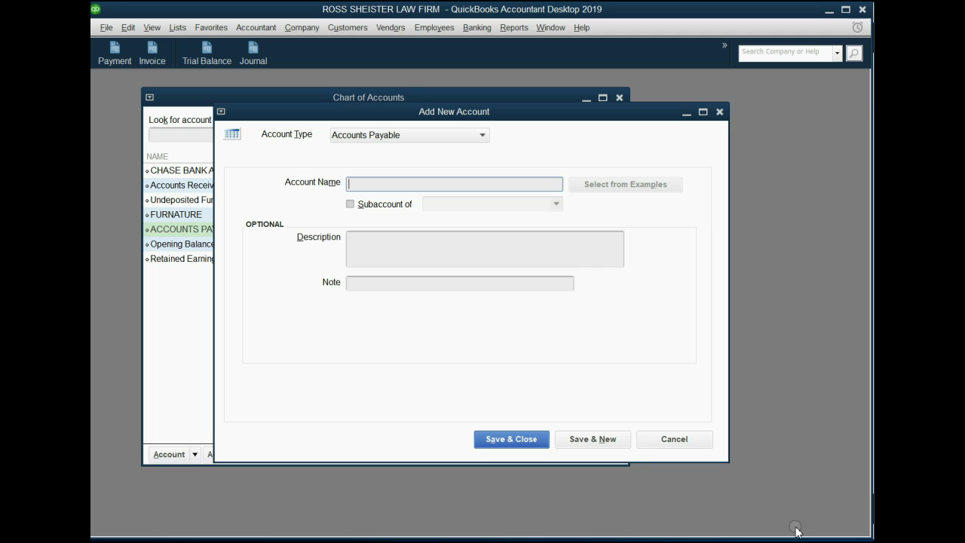
- Add ROSS CAPITAL as an Equity account and close the form
click(419, 136)
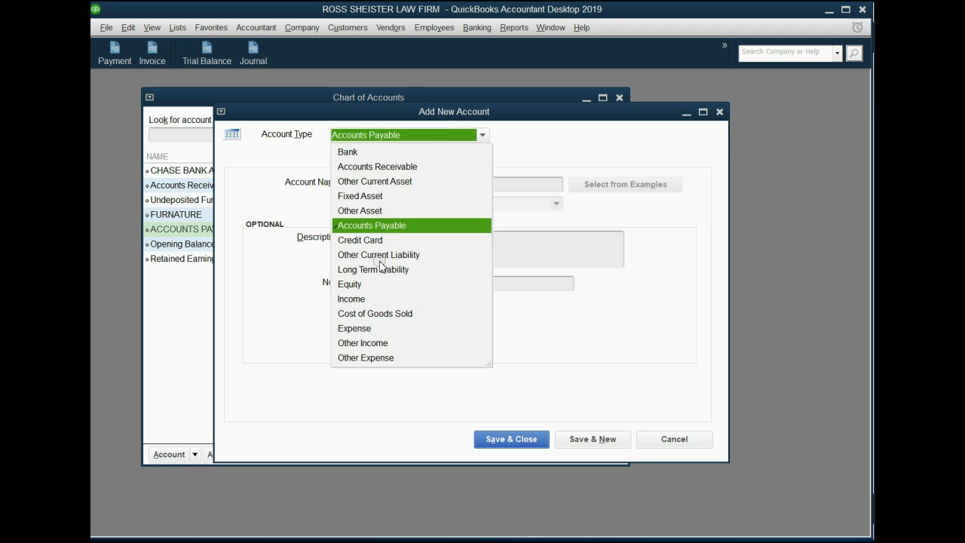
click(377, 284)
click(418, 186)
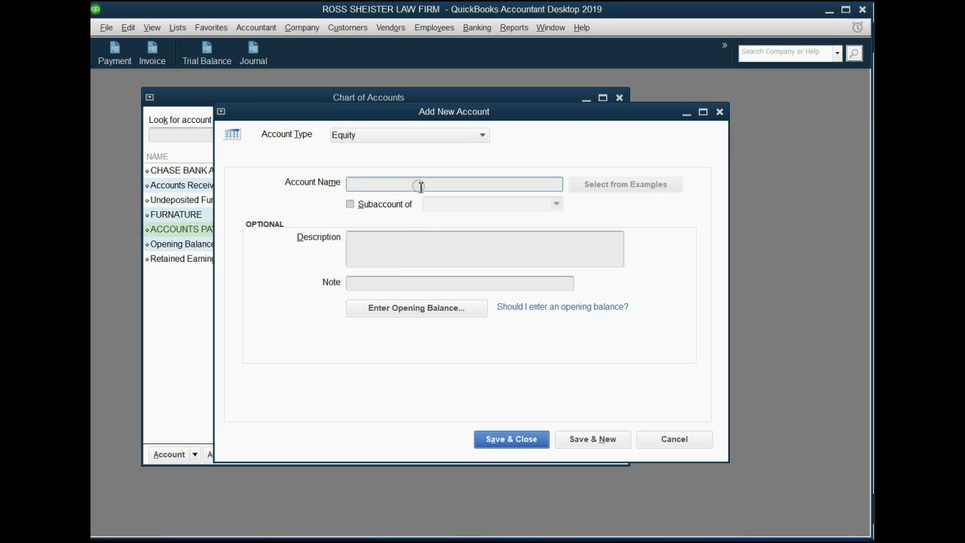
text(ROSS CA)
text(PITAL)
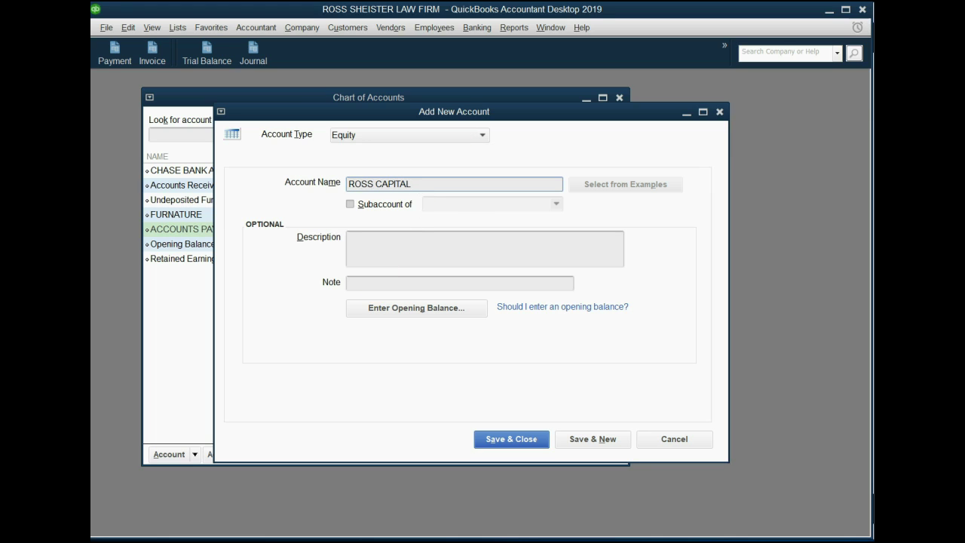
click(503, 438)
- Finish saving ROSS CAPITAL and select entries in the Chart of Accounts
click(503, 439)
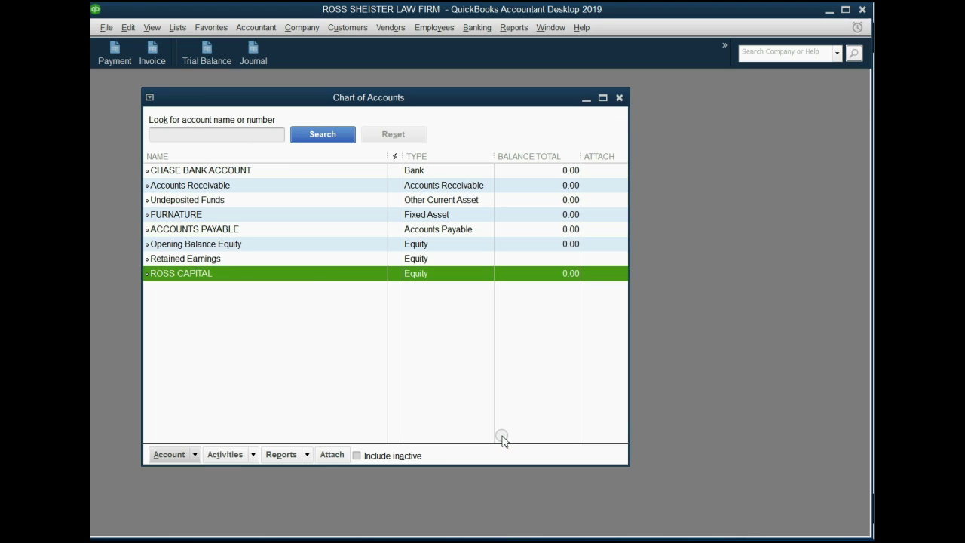
click(286, 243)
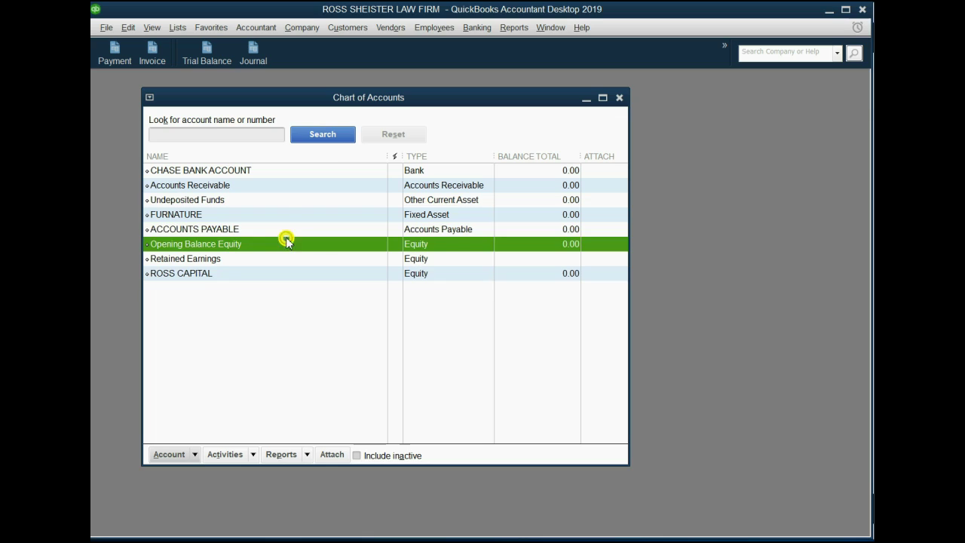
click(286, 215)
click(283, 244)
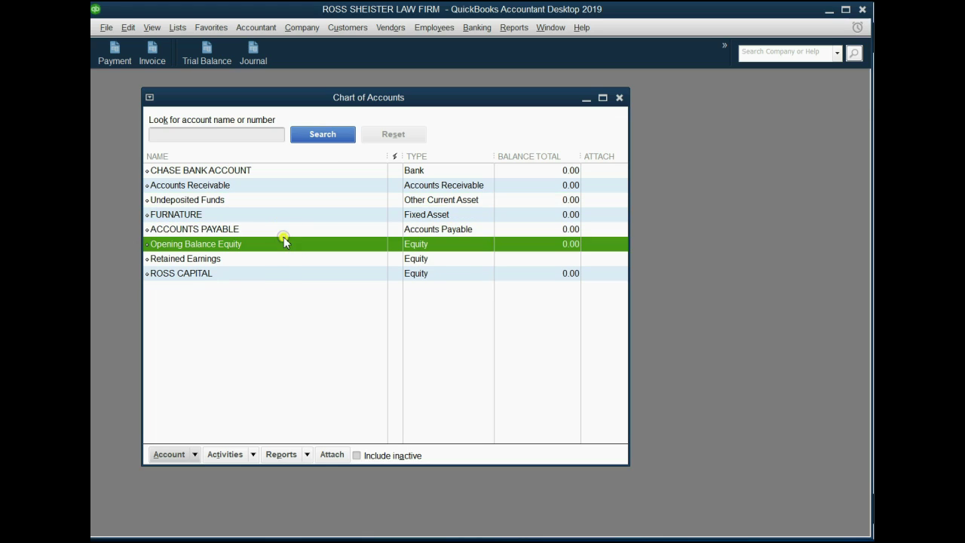
click(283, 275)
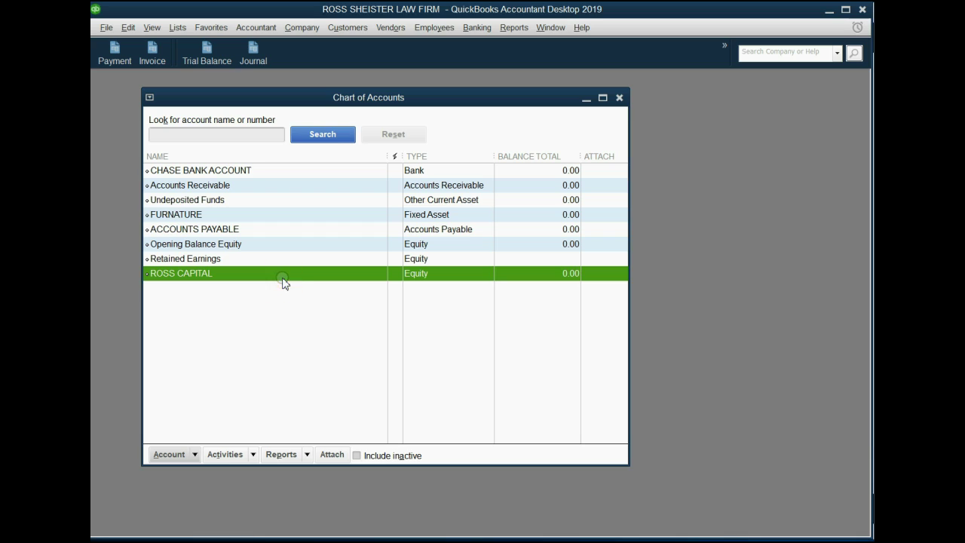
- Start a new account from the Chart of Accounts' Account menu
click(182, 456)
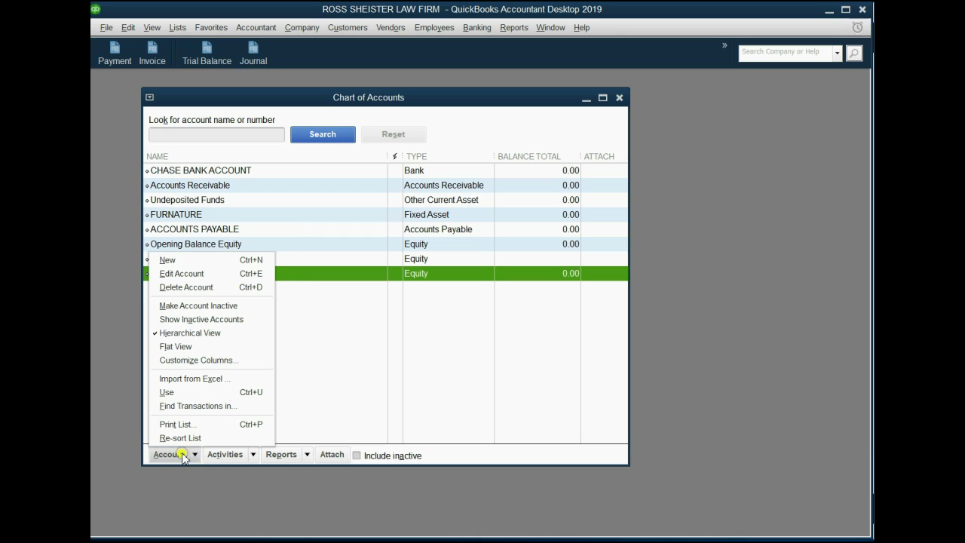
click(202, 264)
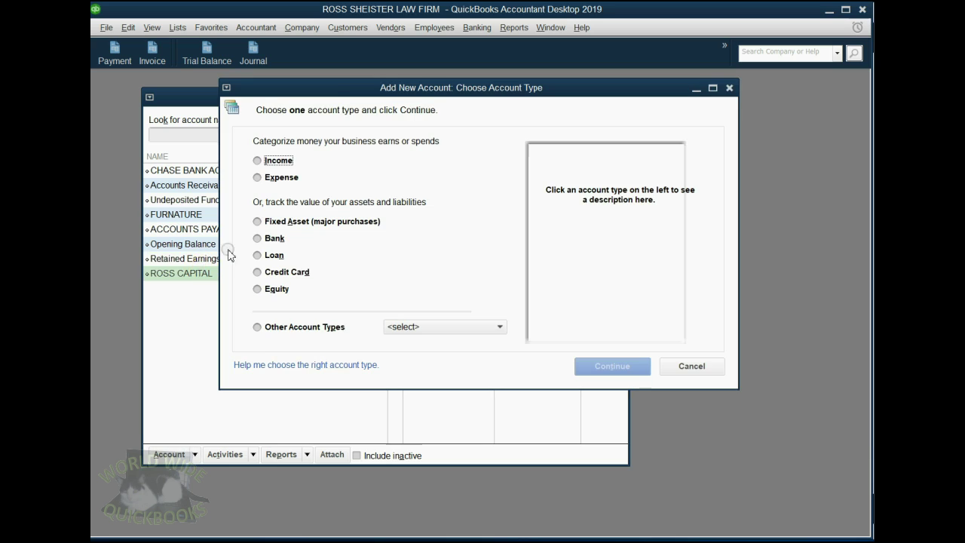
mouse_move(403, 100)
mouse_down()
mouse_move(408, 87)
mouse_move(406, 97)
mouse_up()
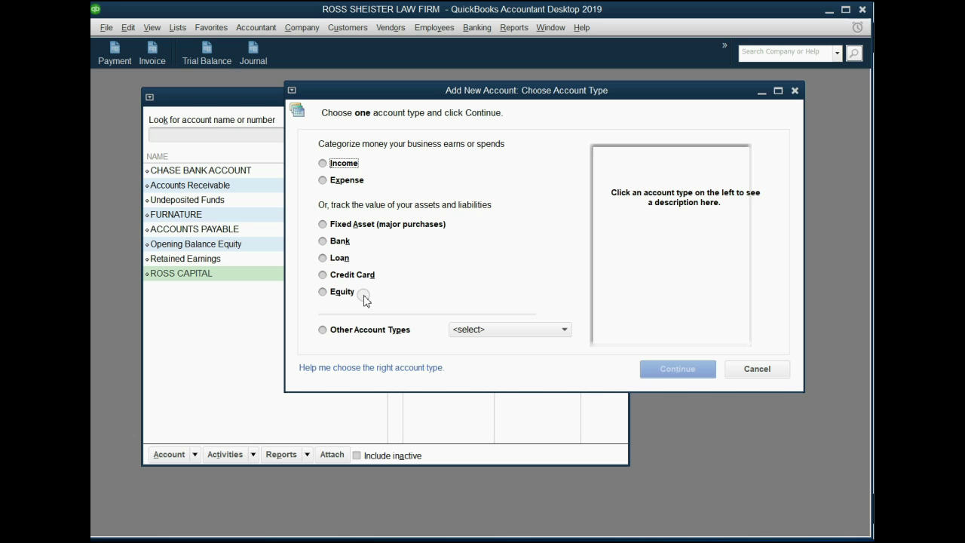
- Create ROSS WITHDRAWLS as an Equity account and begin another
click(353, 294)
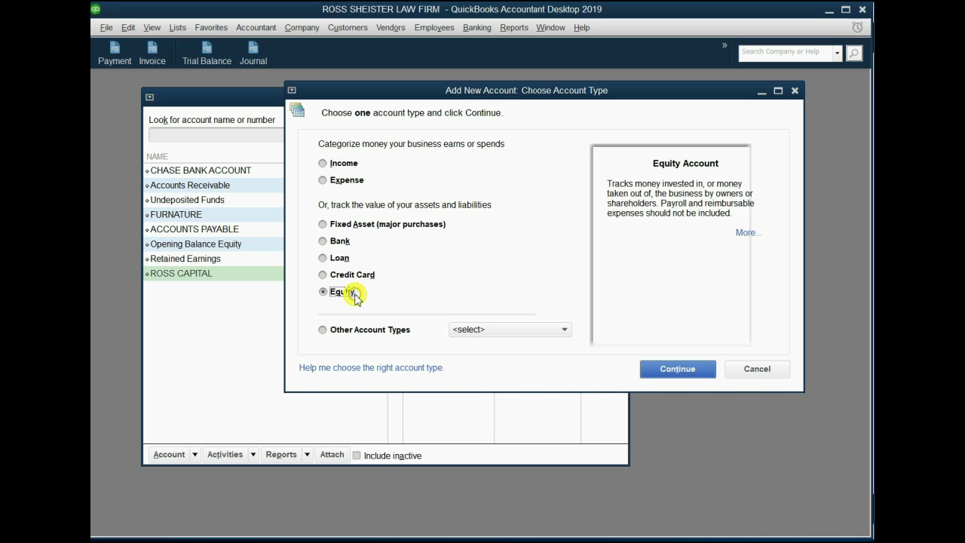
click(687, 374)
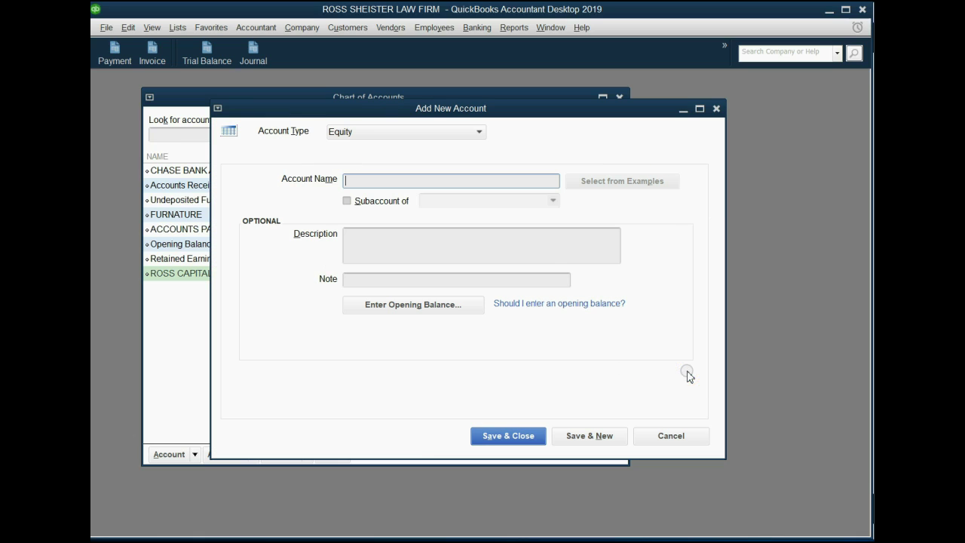
text(ROSS )
text(WITHD)
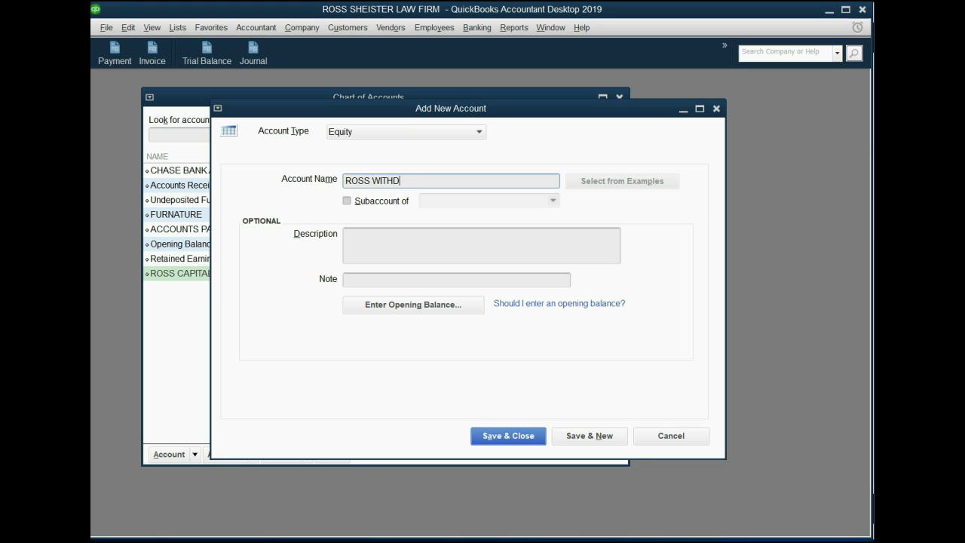
text(RAWL)
text(S)
click(564, 437)
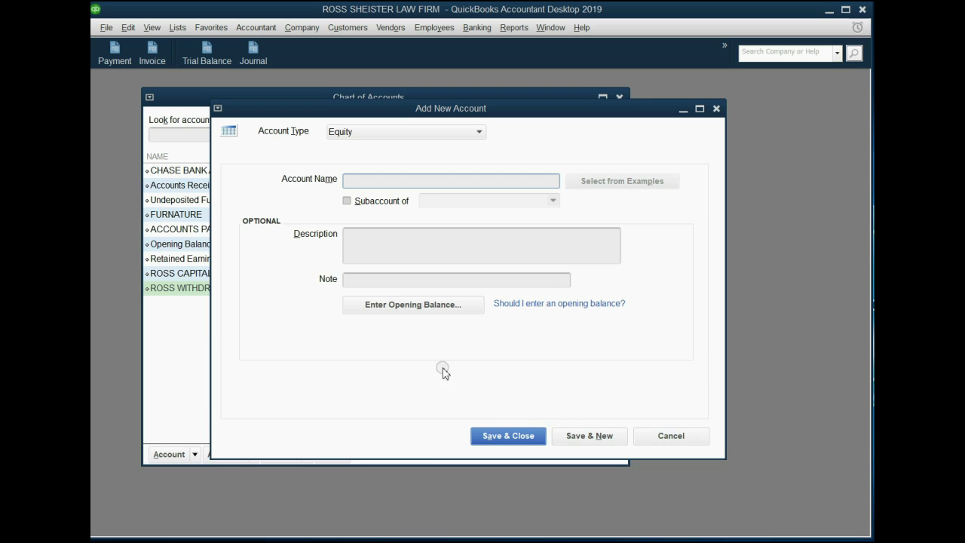
- Add INCOME FROM LEGAL FEES as an Income account and begin another
click(369, 133)
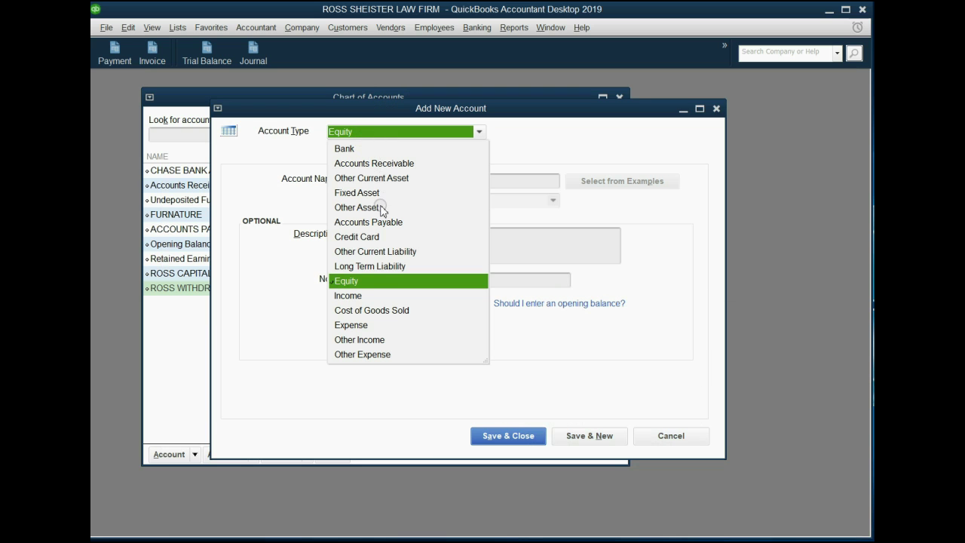
click(369, 296)
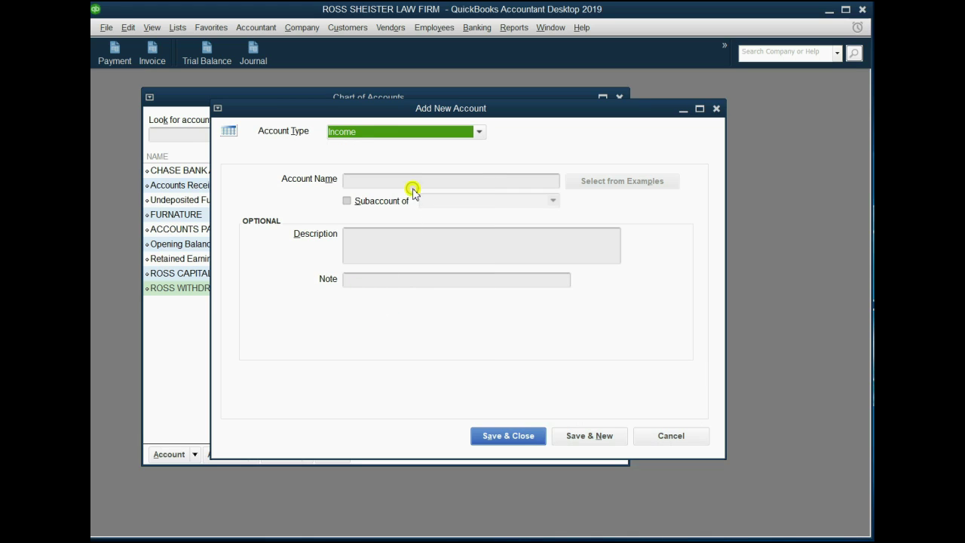
click(412, 189)
text(INC)
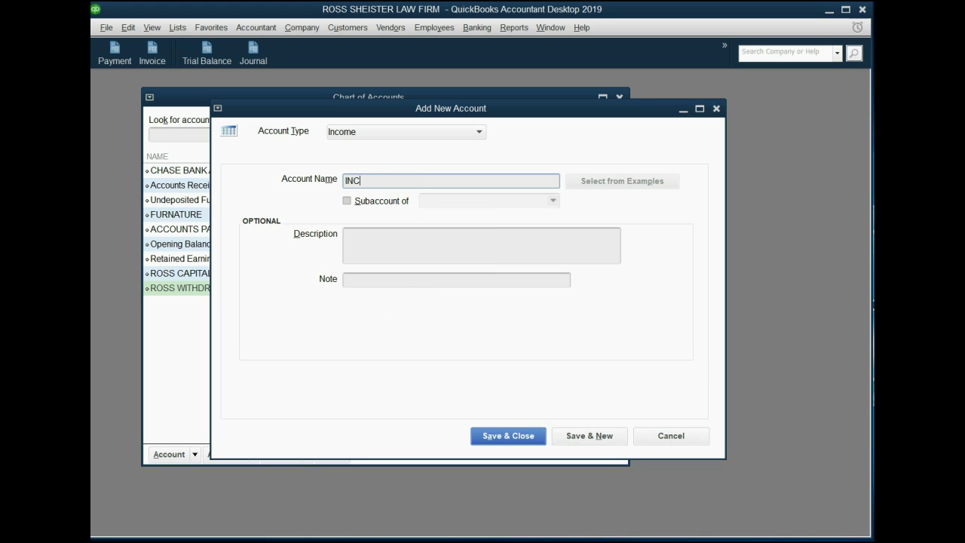
text(OME FROM L)
text(EGAL FEES)
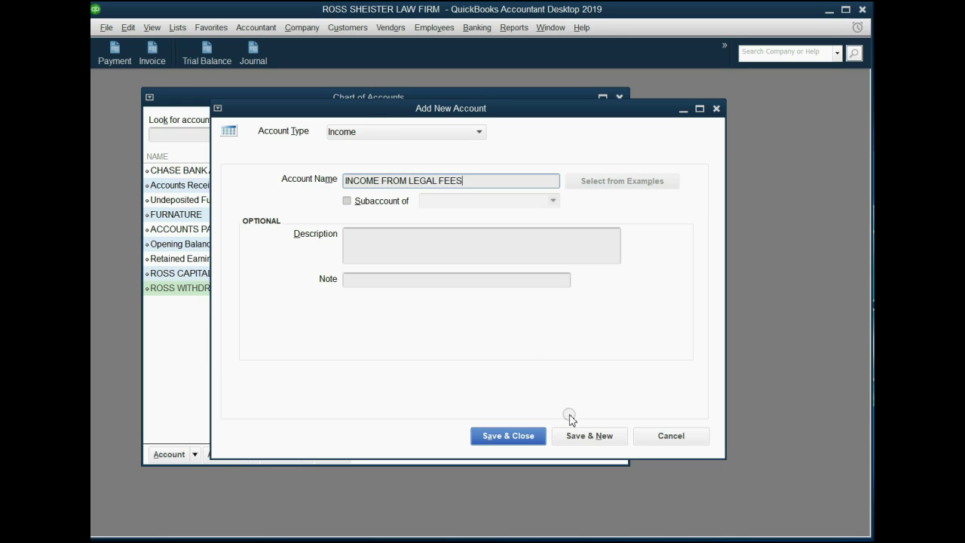
click(579, 435)
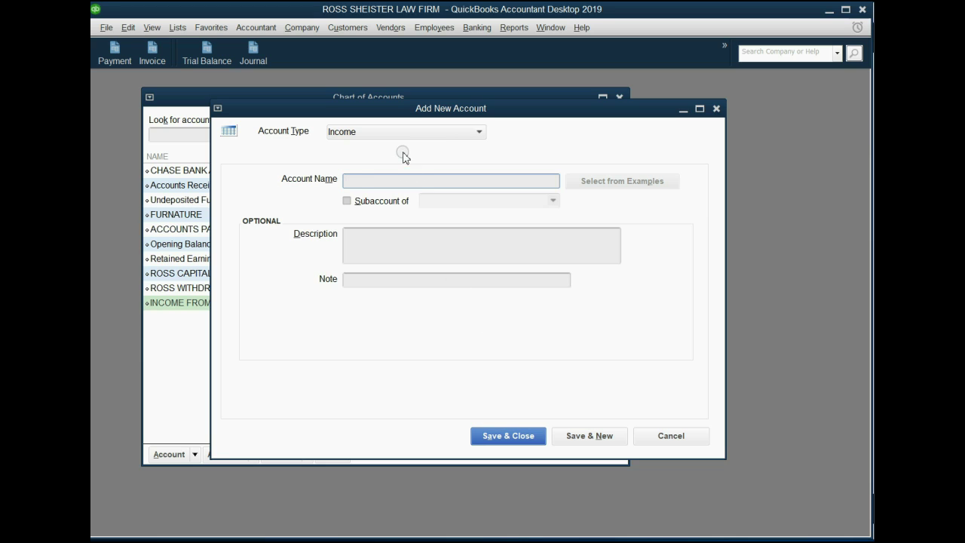
- Save COURT FEES EXPENSE as an Expense account and close the form
click(396, 132)
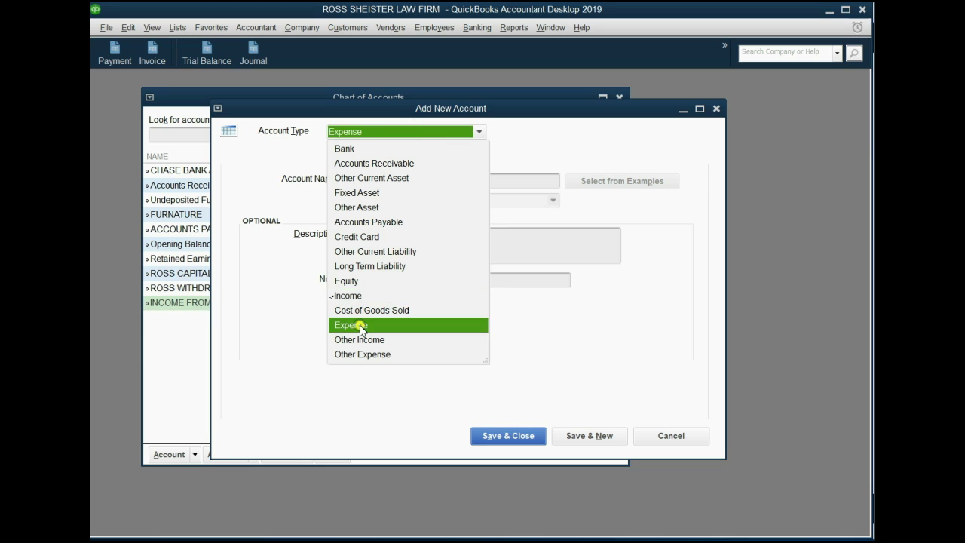
click(361, 325)
click(387, 182)
text(C)
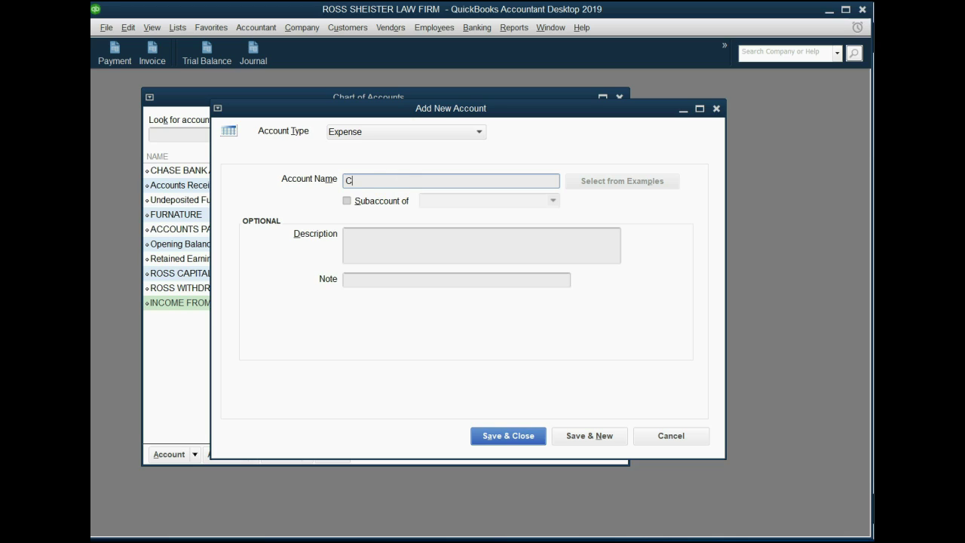
text(OURT FEES EXPEN)
text(SE)
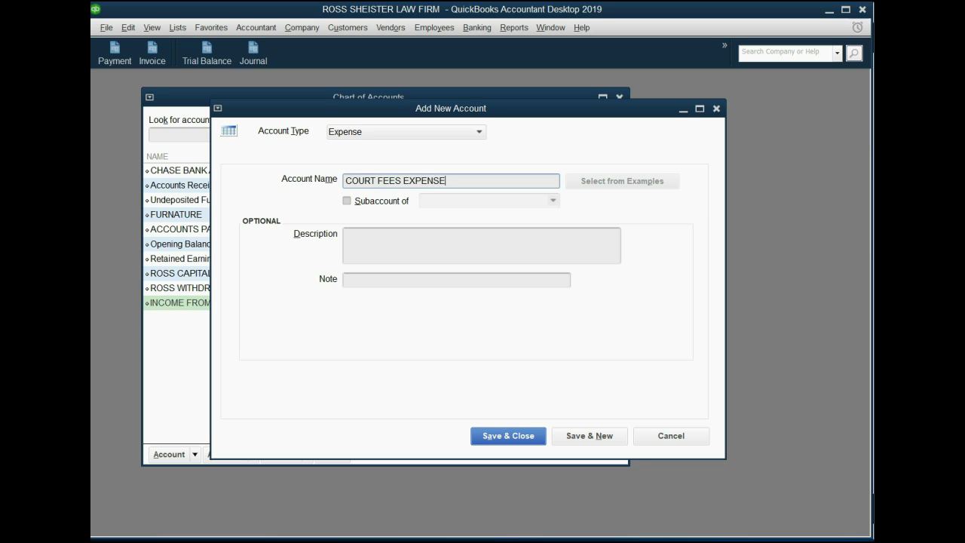
click(501, 437)
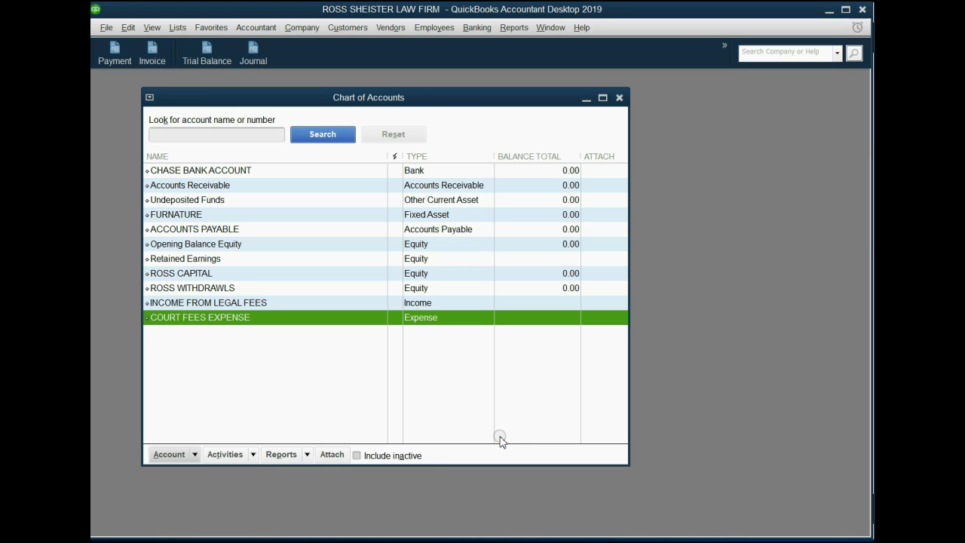